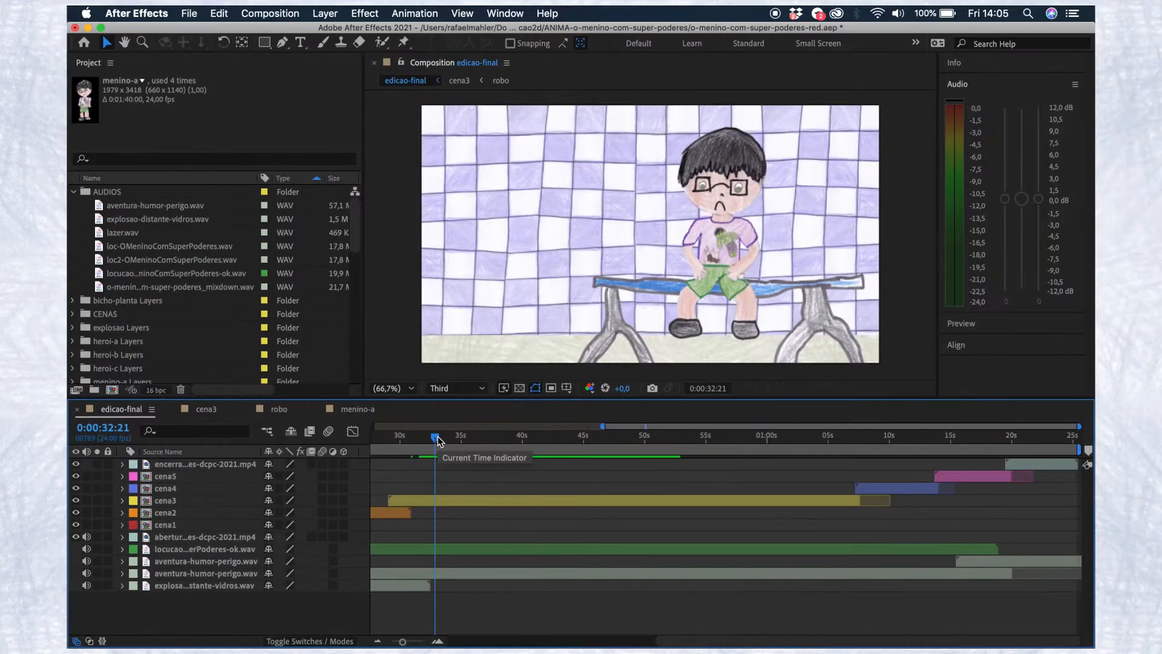
- Scrub edicao-final to 0:00:36:18, open the cena3 composition and single out its robo and menino-a layers
left_click(646, 298)
left_click_drag(435, 440, 484, 429)
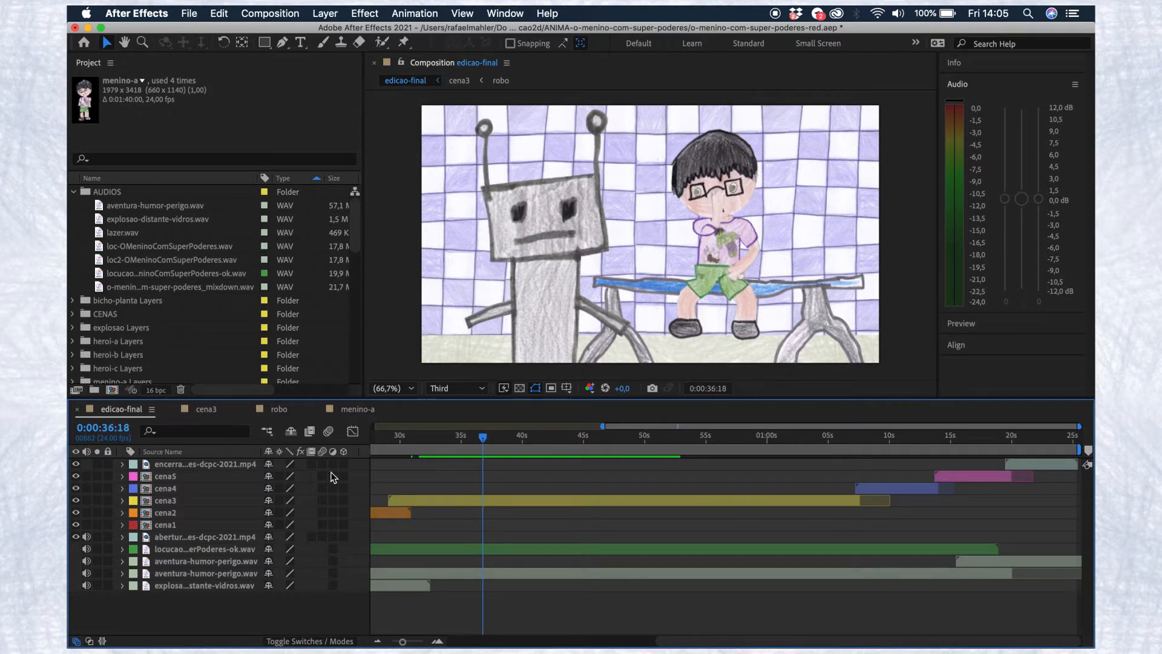
double_click(462, 503)
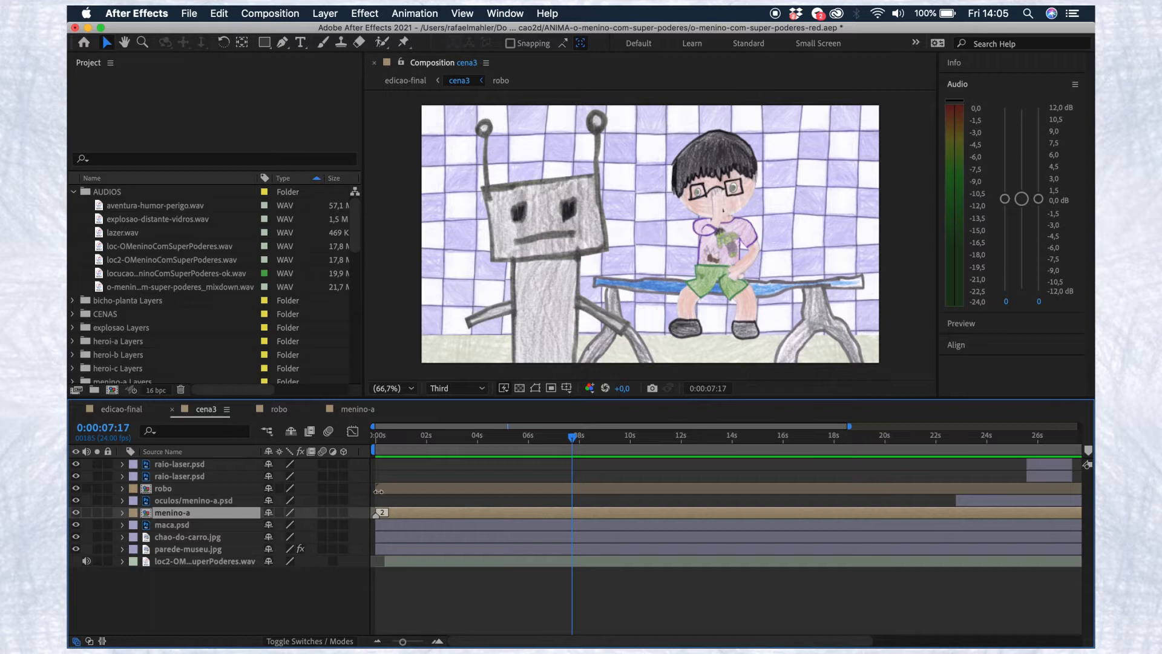
left_click(410, 490)
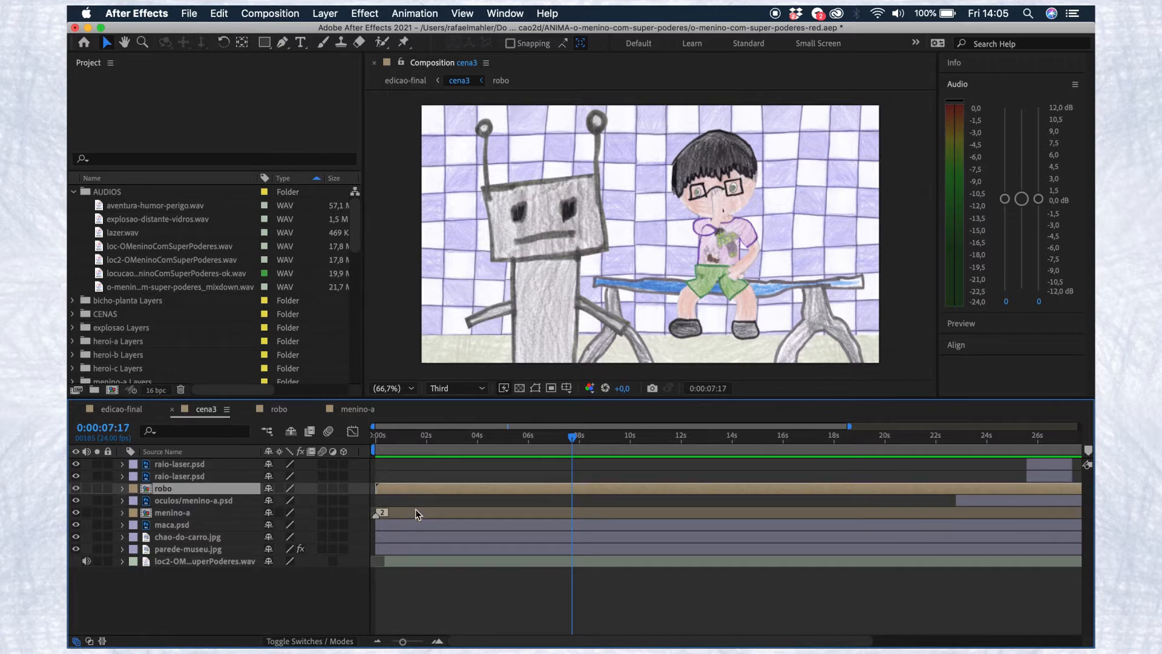
left_click(416, 508)
left_click(416, 489)
left_click(423, 513)
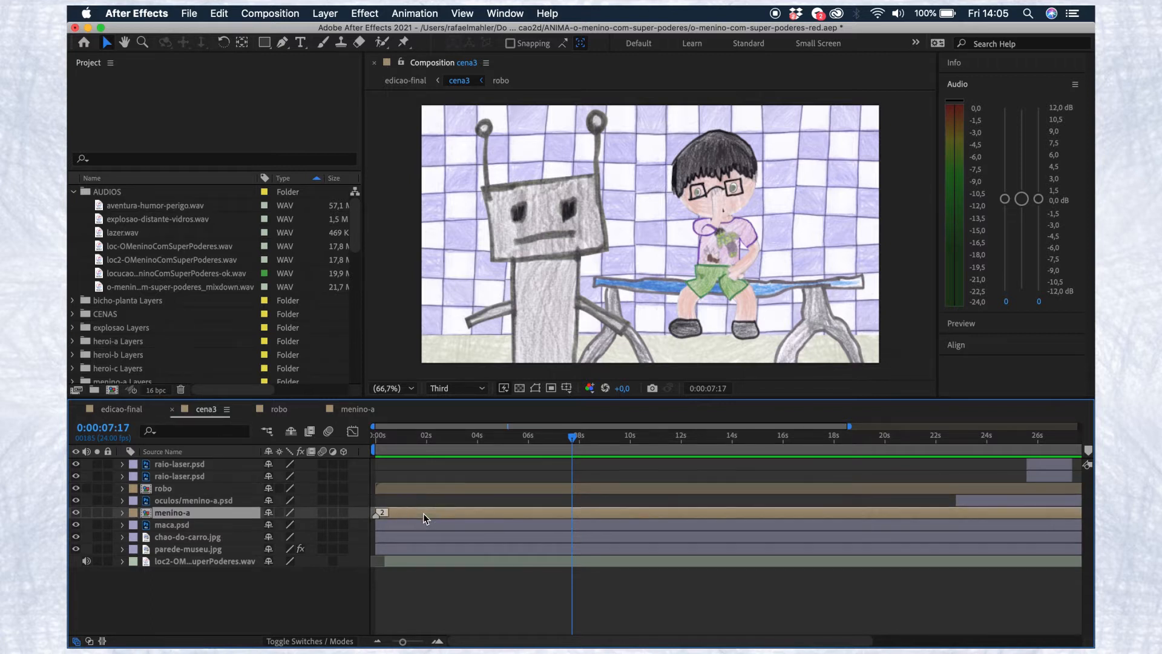
- Reveal the audio waveform of the loc2 narration layer in cena3 and collapse the layer again
left_click(121, 561)
left_click(136, 574)
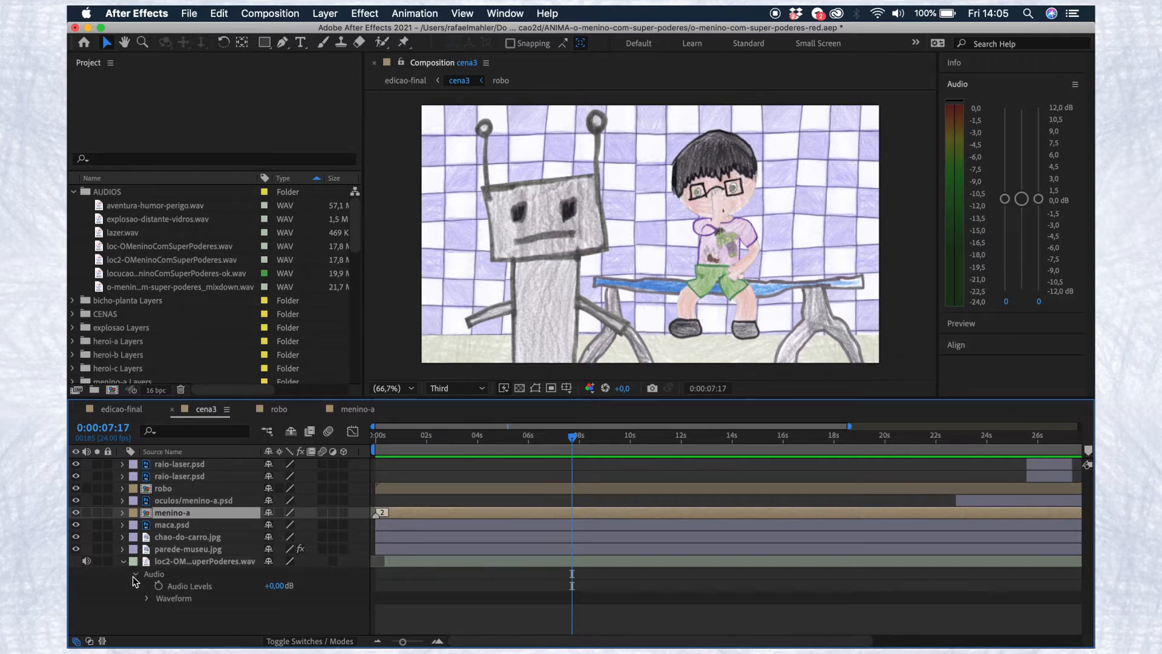
left_click(148, 599)
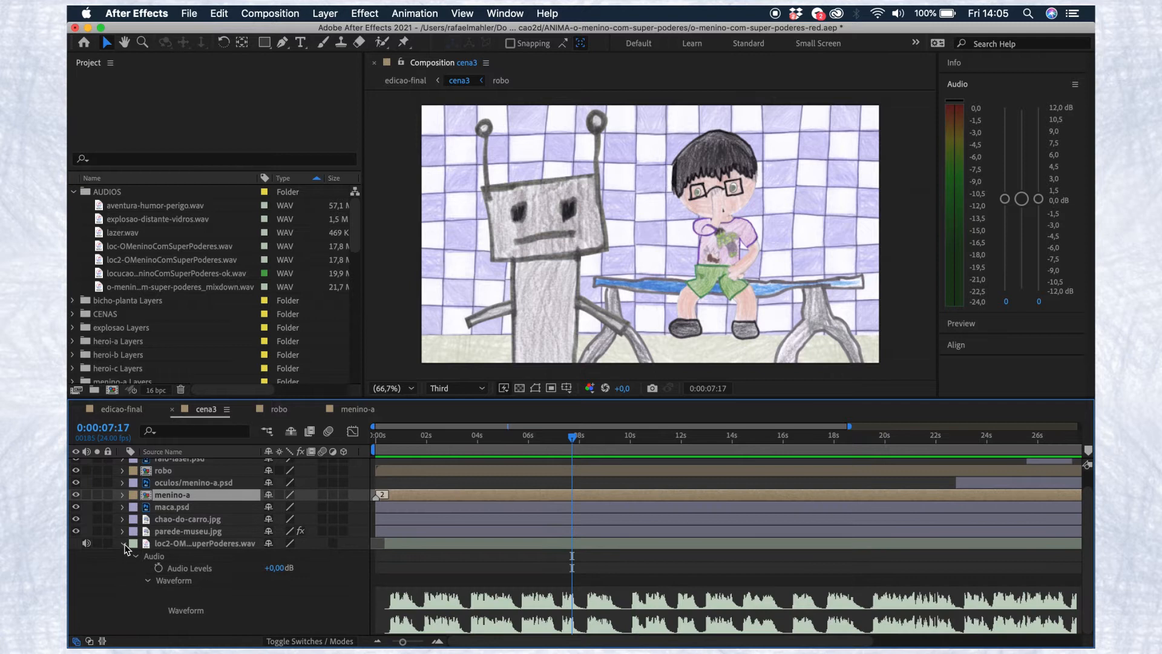
left_click(124, 546)
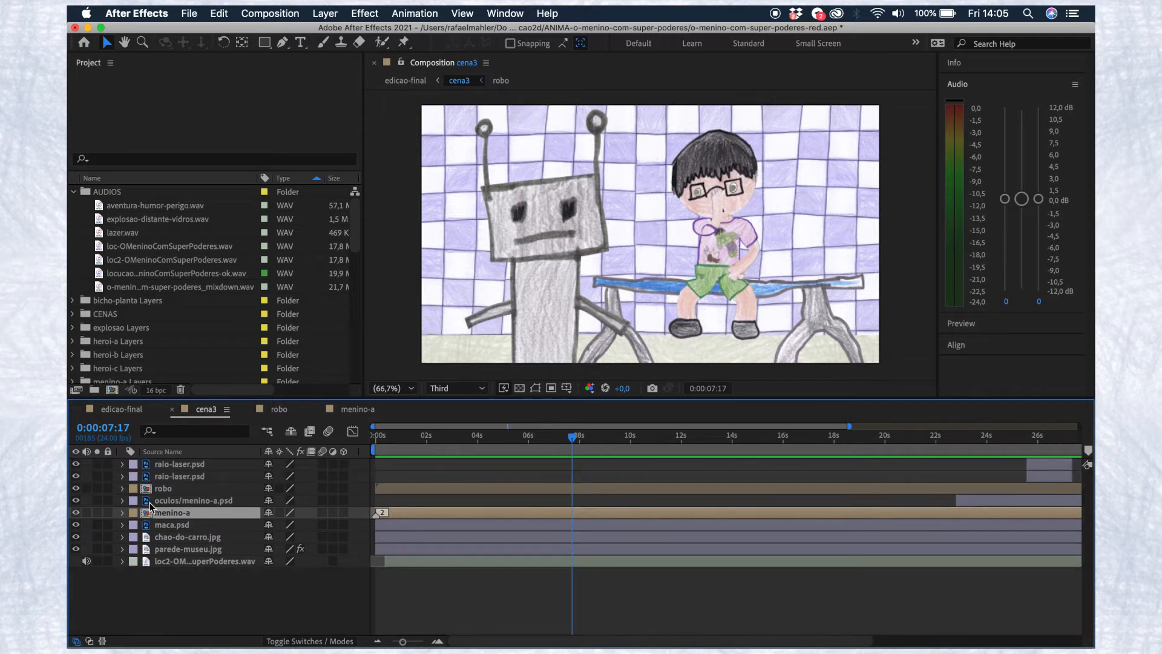
- Scrub cena3 to 0:00:06:23, where the boy's eyes are closed, and open the menino-a composition
left_click(460, 488)
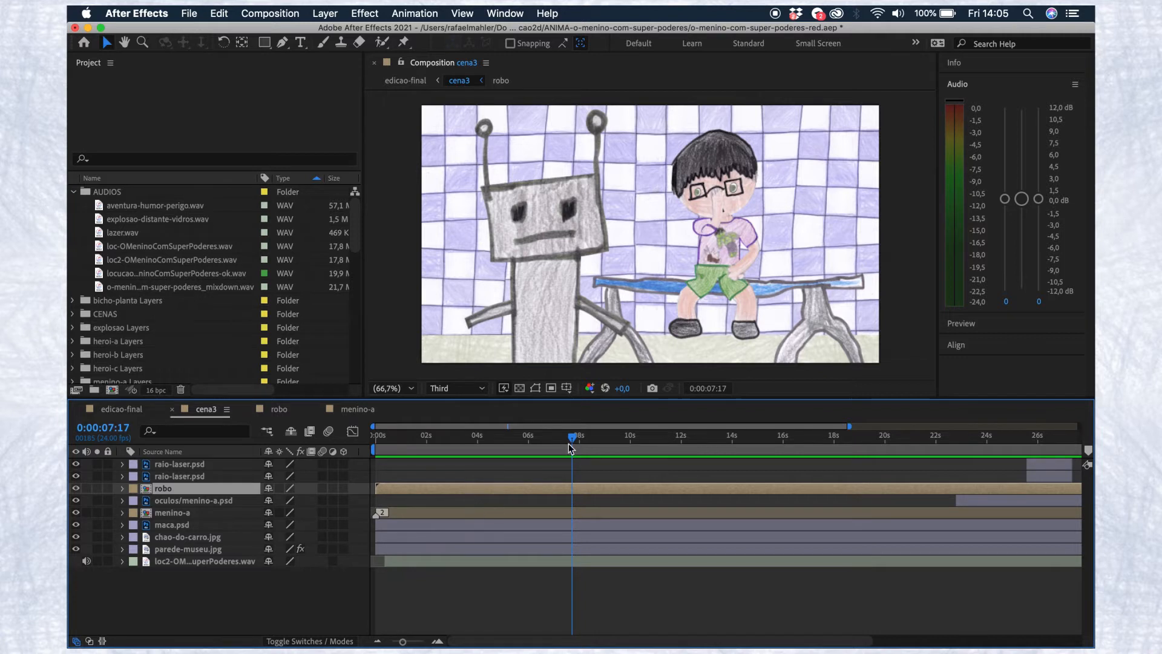
left_click_drag(575, 442, 552, 453)
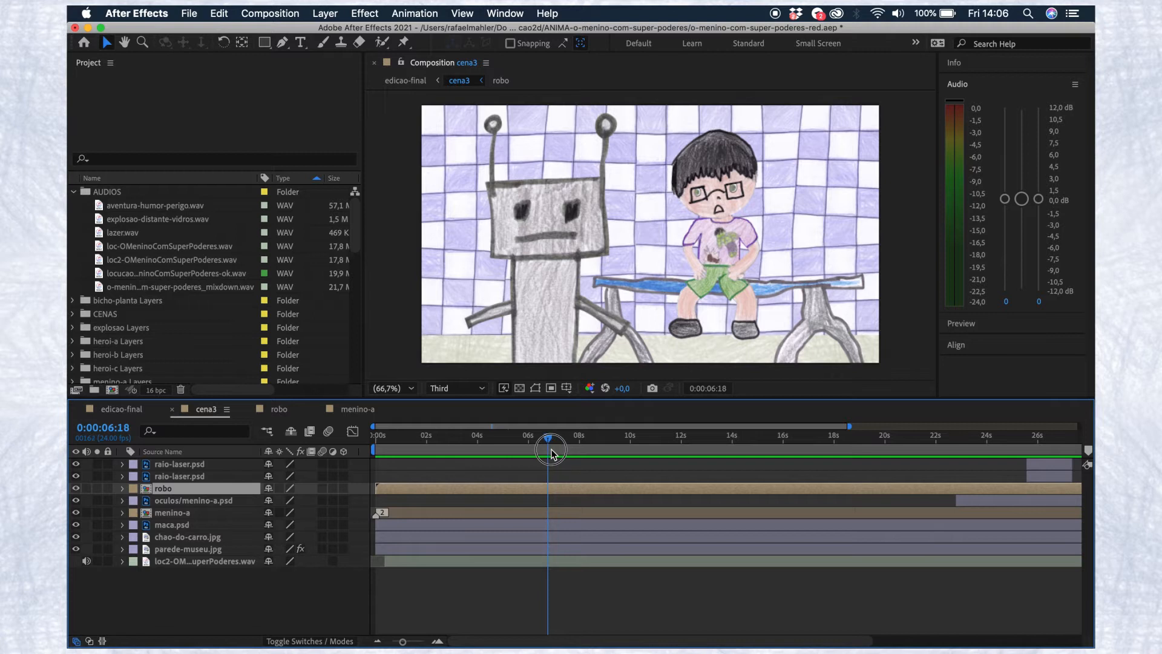
left_click(514, 513)
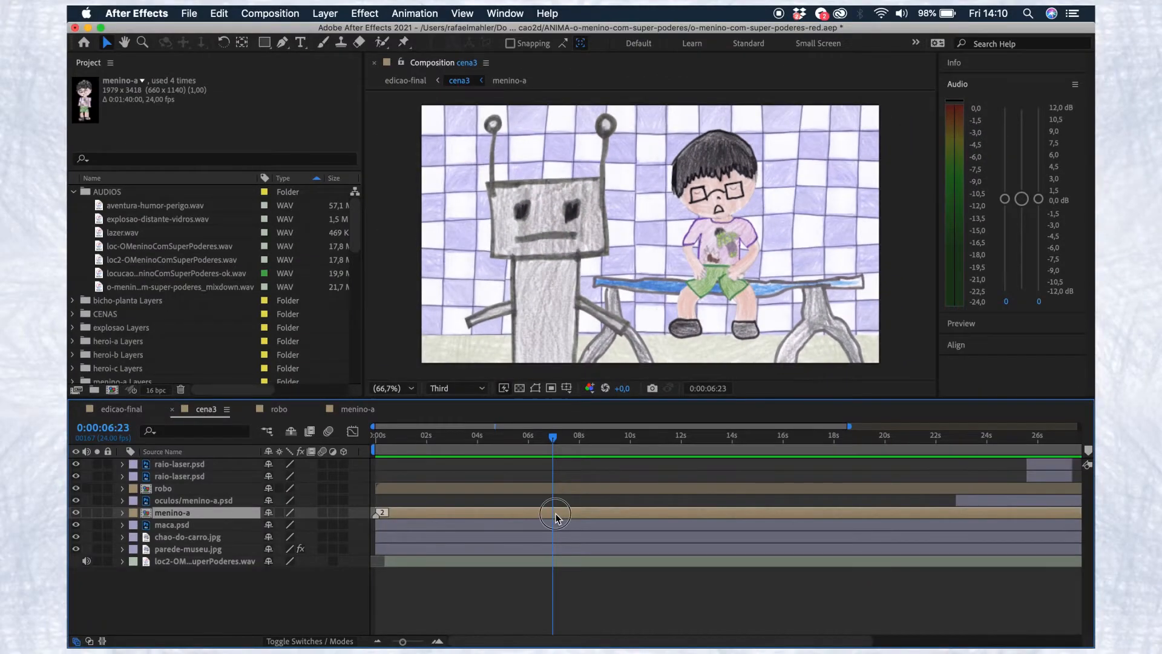
double_click(553, 511)
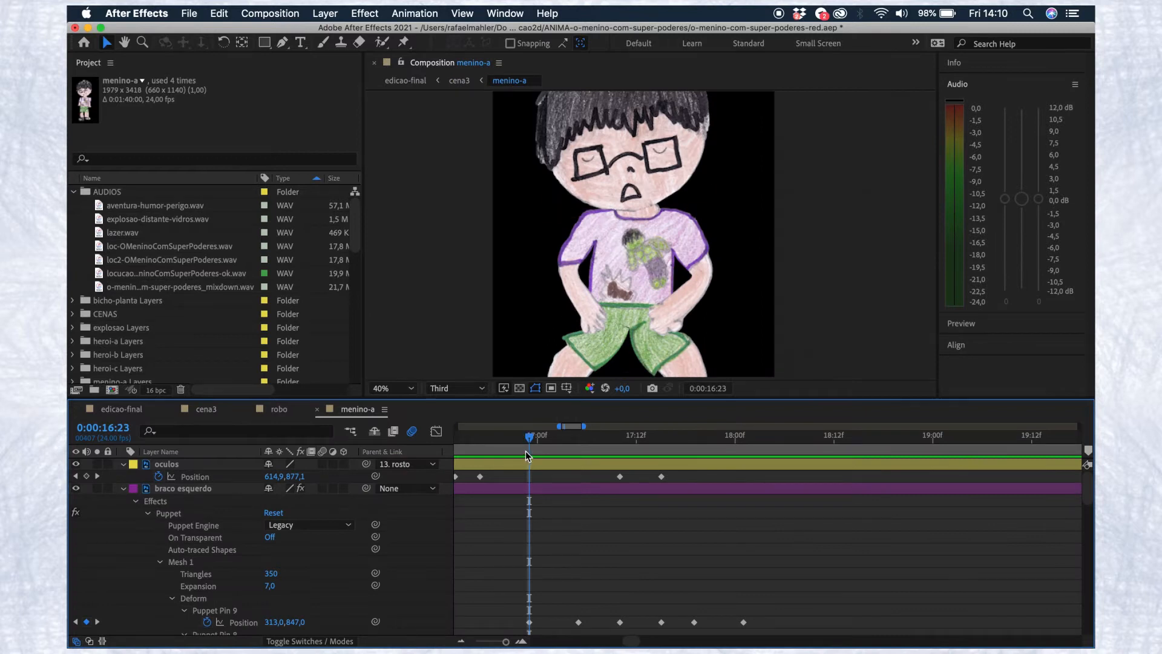
- Examine the Puppet Pin 9 and 8 position keyframes of the braco esquerdo layer by scrubbing from 0:00:16:23 to 0:00:18:01
left_click_drag(530, 436, 710, 471)
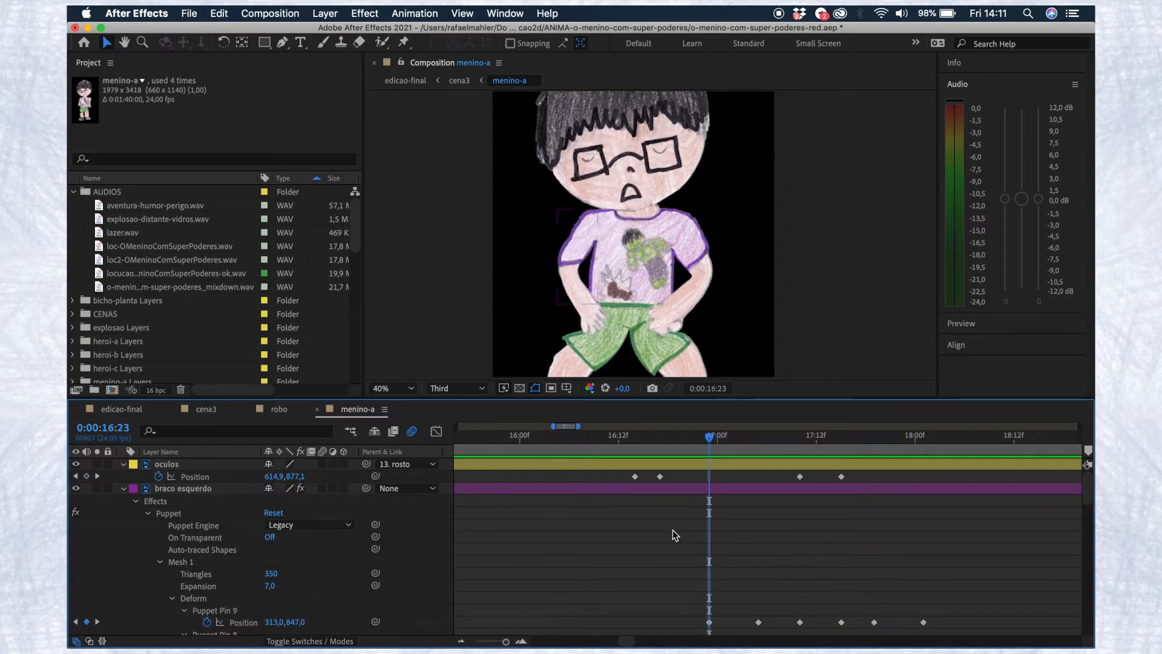
scroll(673, 531, "down", 6)
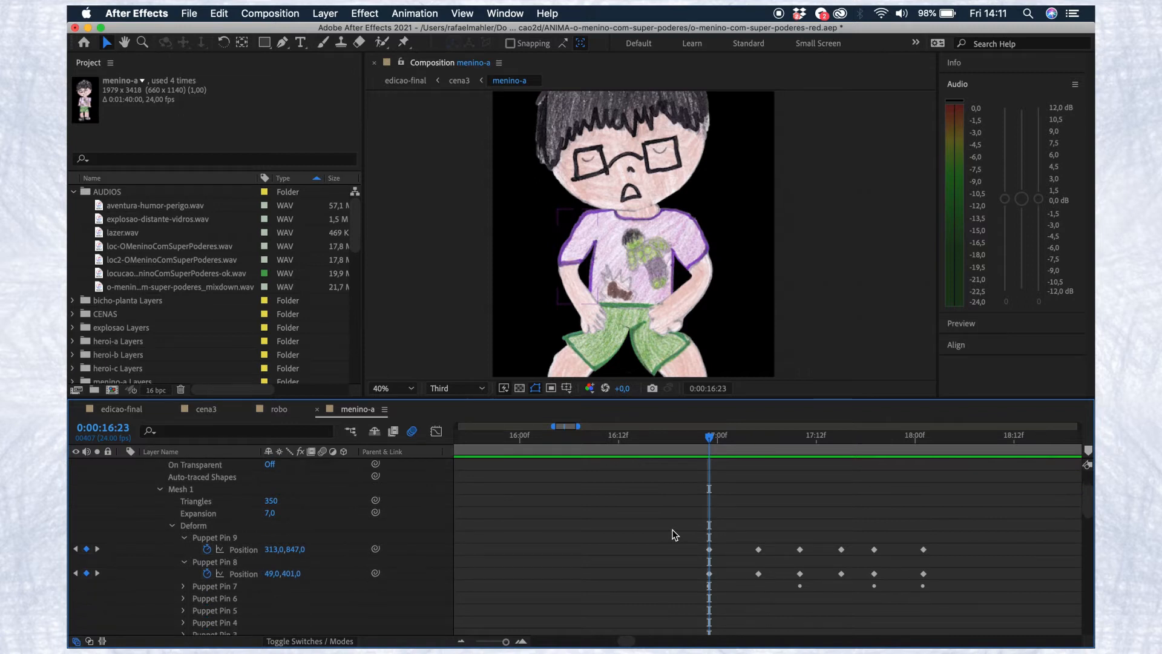
scroll(673, 533, "down", 2)
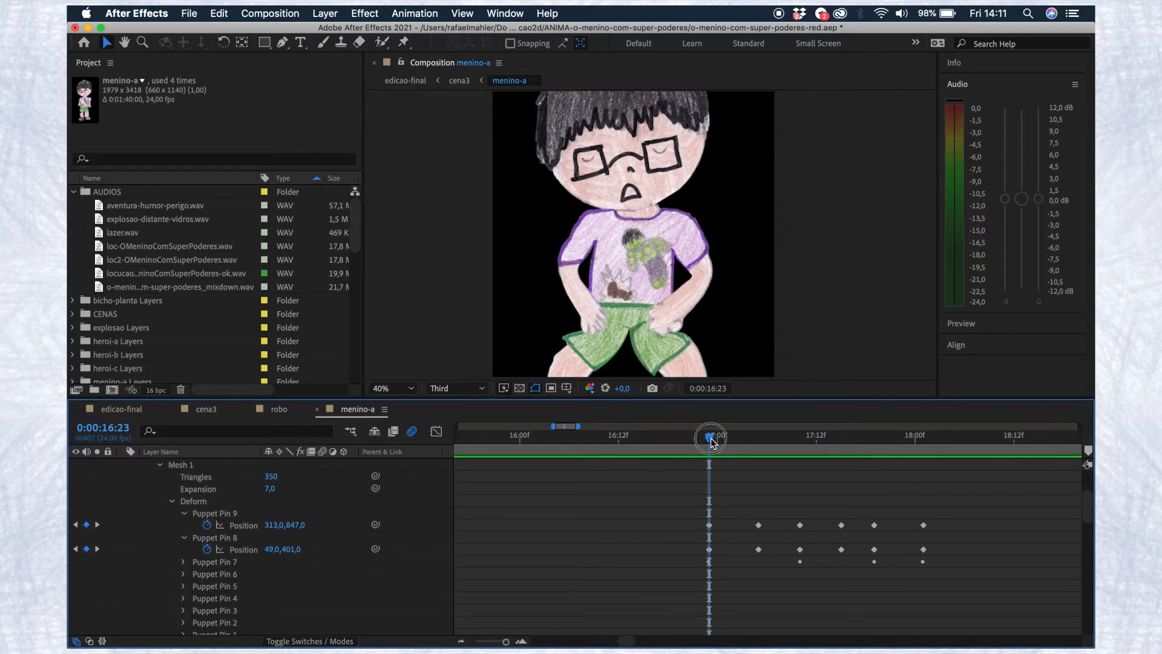
left_click_drag(712, 442, 760, 451)
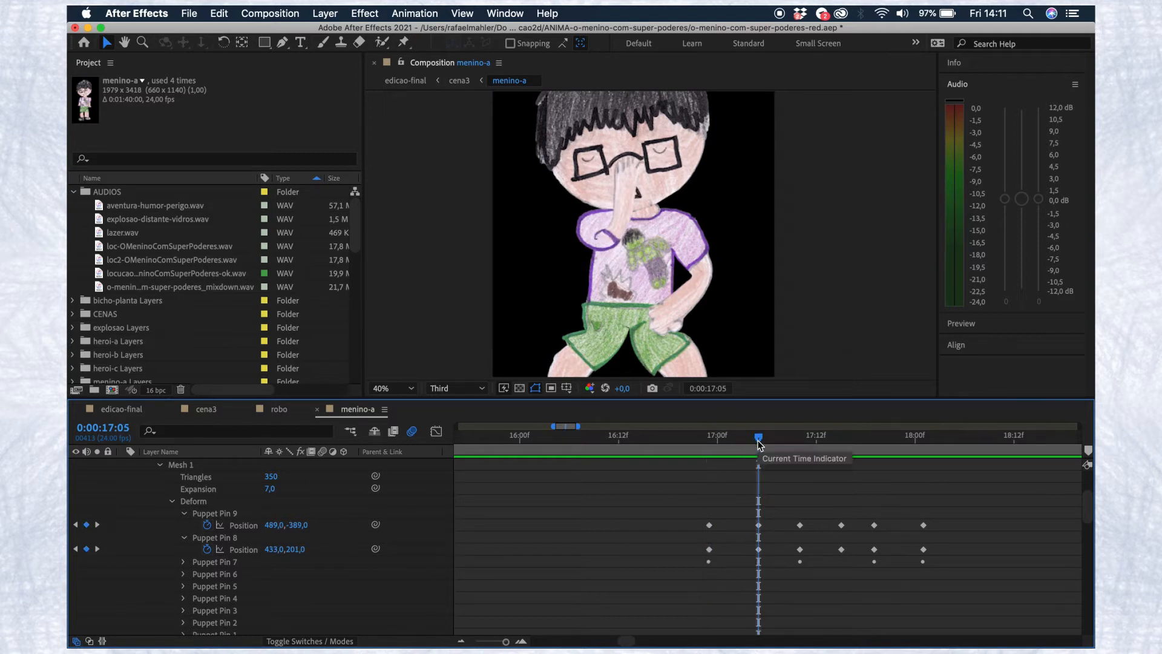
left_click(686, 440)
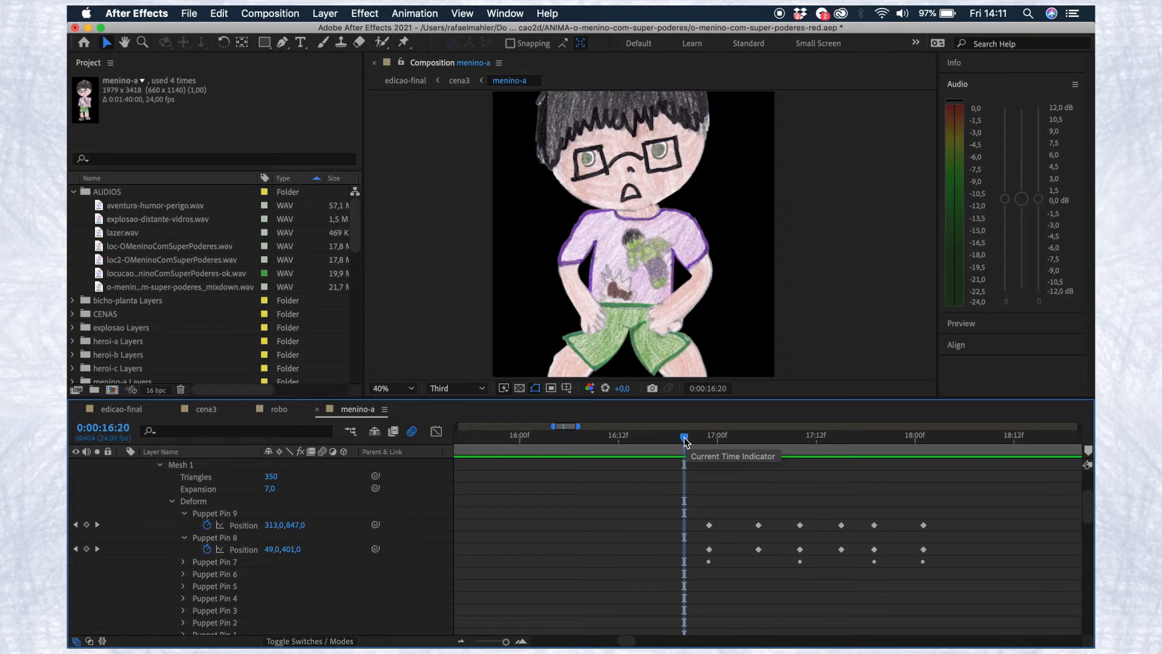
left_click_drag(686, 440, 781, 440)
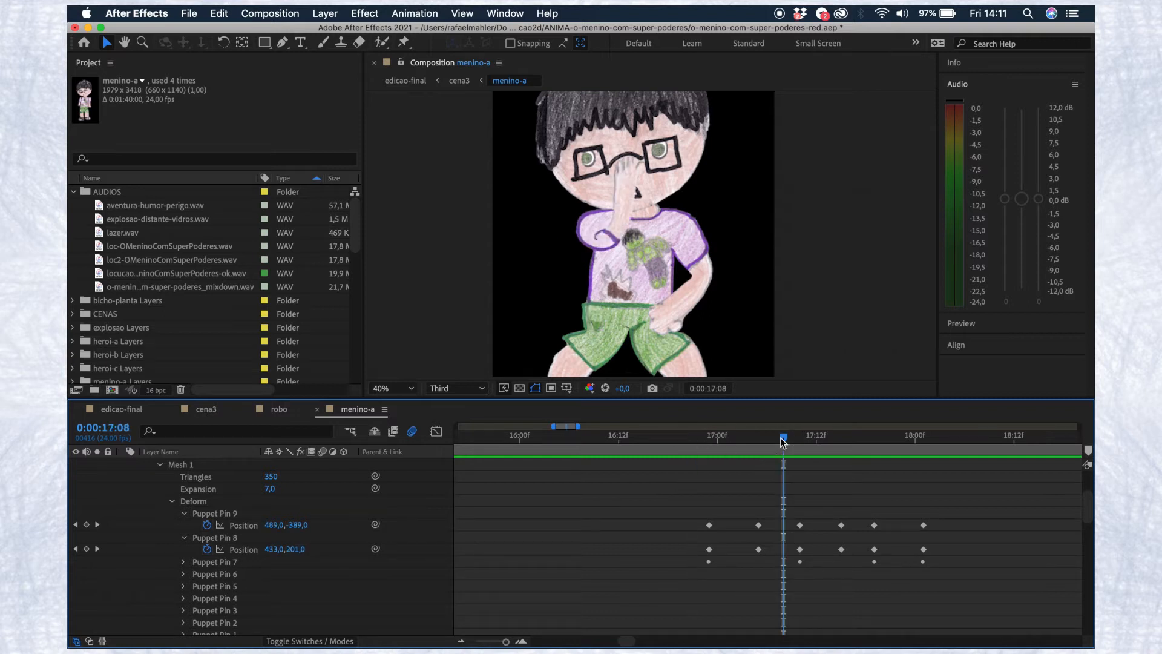
left_click_drag(701, 441, 924, 441)
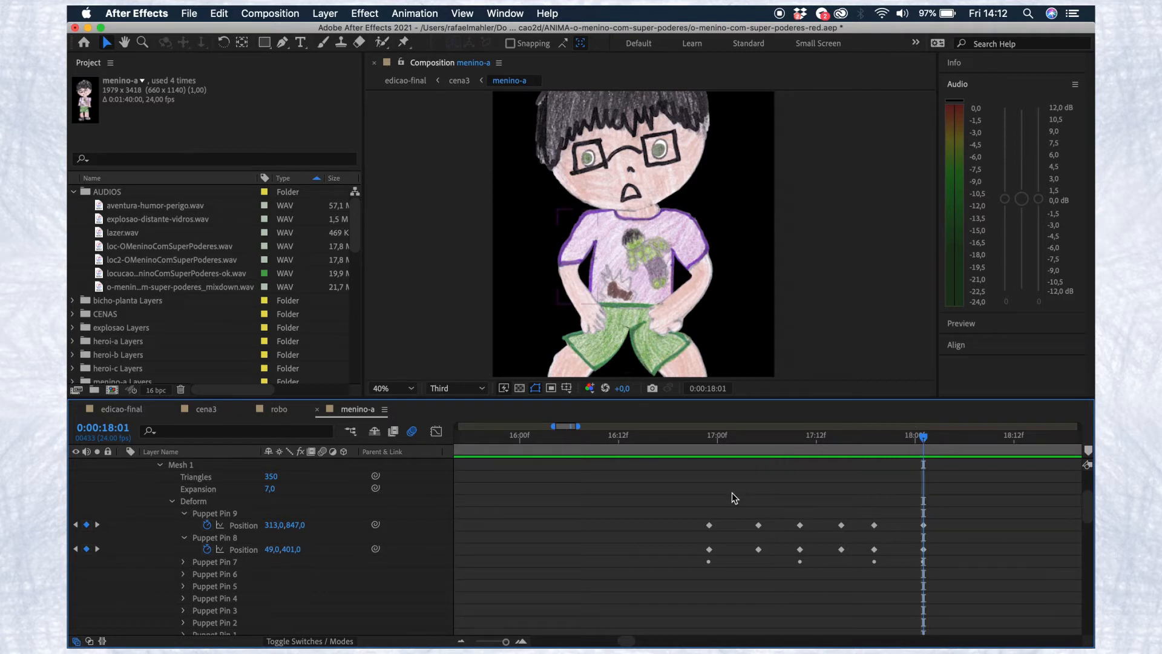
- Check the oculos layer's Position keyframes against the raised hand by scrubbing from 0:00:17:10 to 0:00:17:15
scroll(733, 491, "up", 5)
left_click(800, 441)
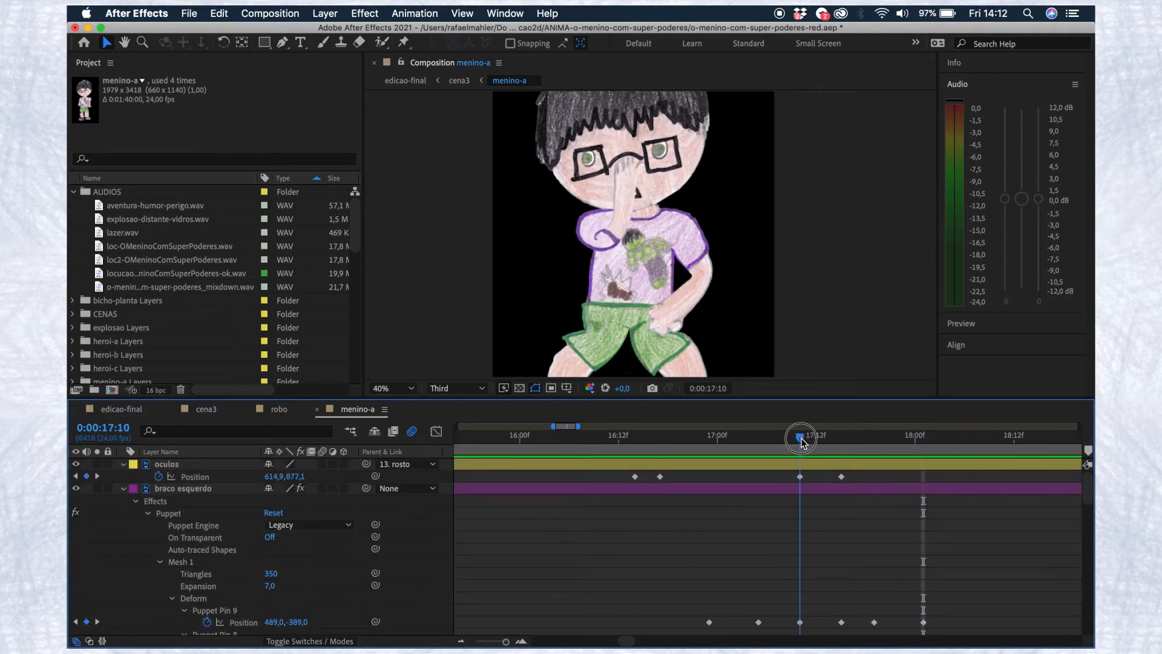
left_click_drag(803, 442, 841, 442)
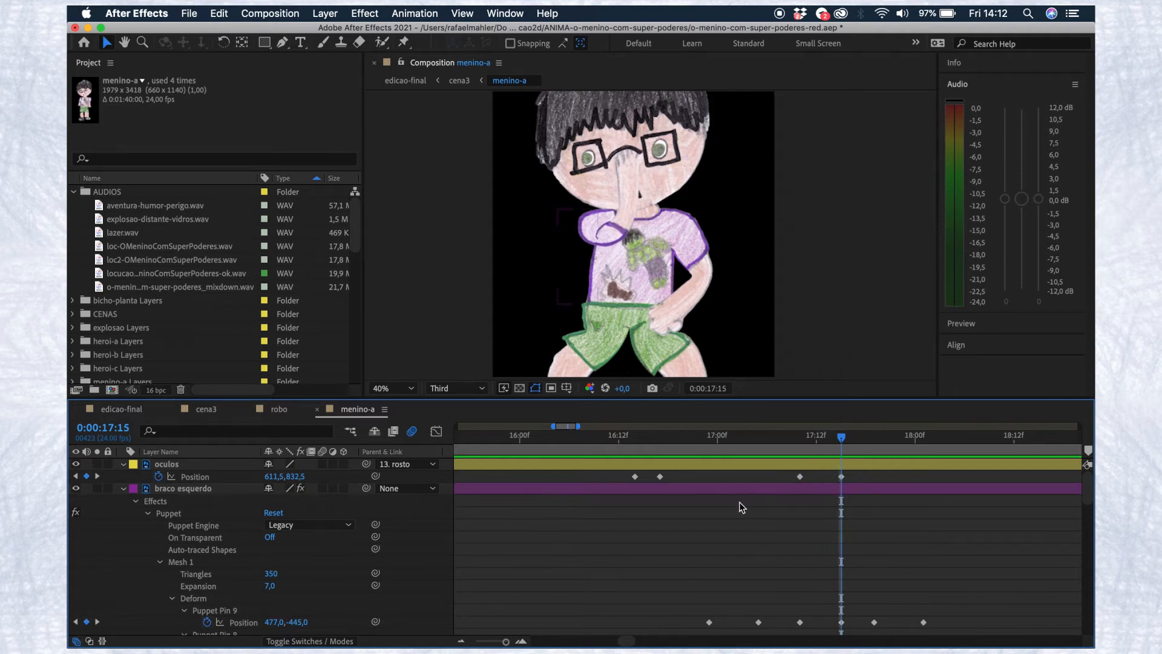
- Examine the narration waveform and the olha aberto layer's Opacity keyframes in menino-a, scrubbing back to 0:00:16:13
scroll(742, 508, "down", 5)
scroll(742, 508, "up", 5)
scroll(743, 507, "down", 10)
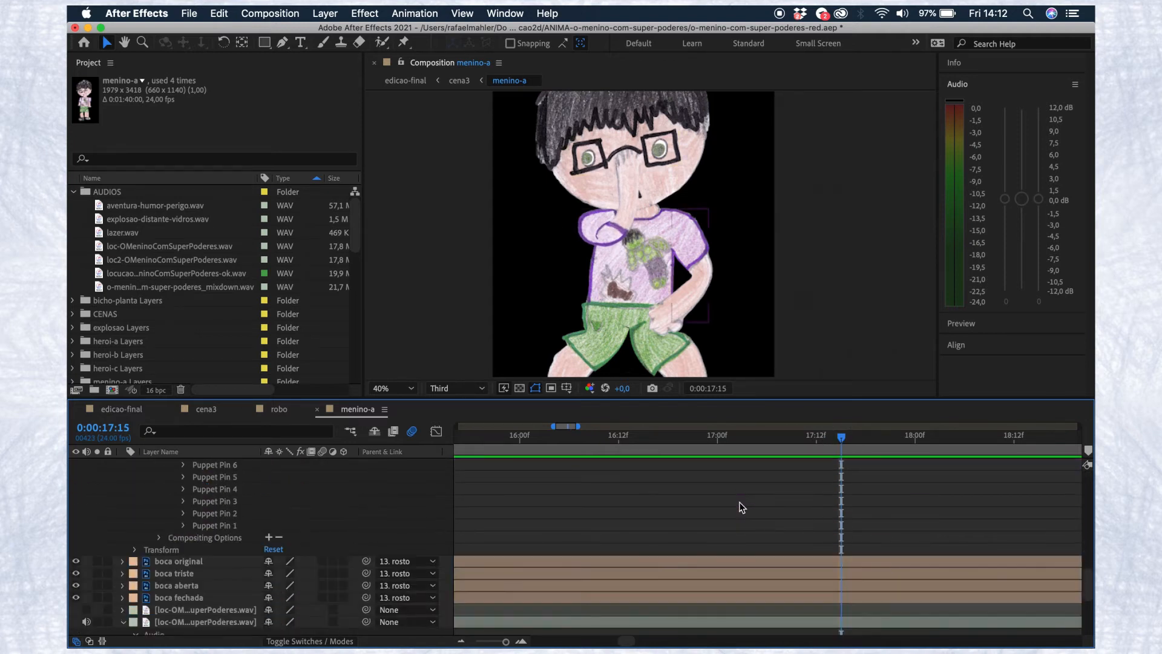
scroll(742, 507, "down", 10)
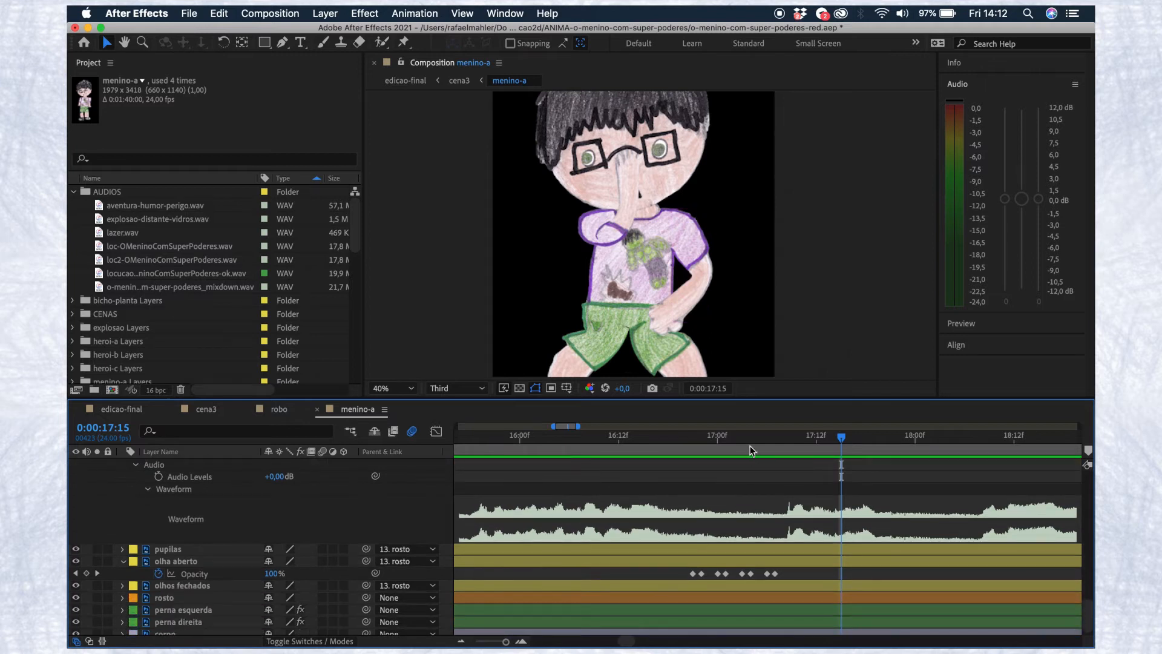
left_click_drag(743, 437, 629, 454)
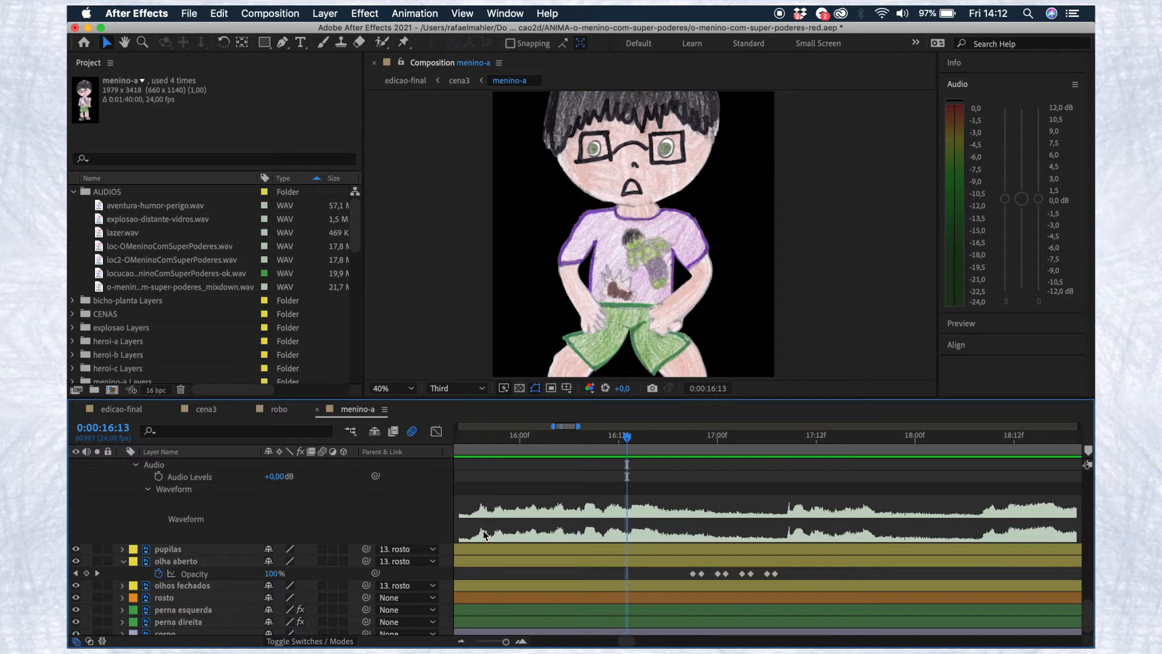
- Return to the cena3 composition and review the scene from 0:00:06:13 to 0:00:08:10
left_click(199, 410)
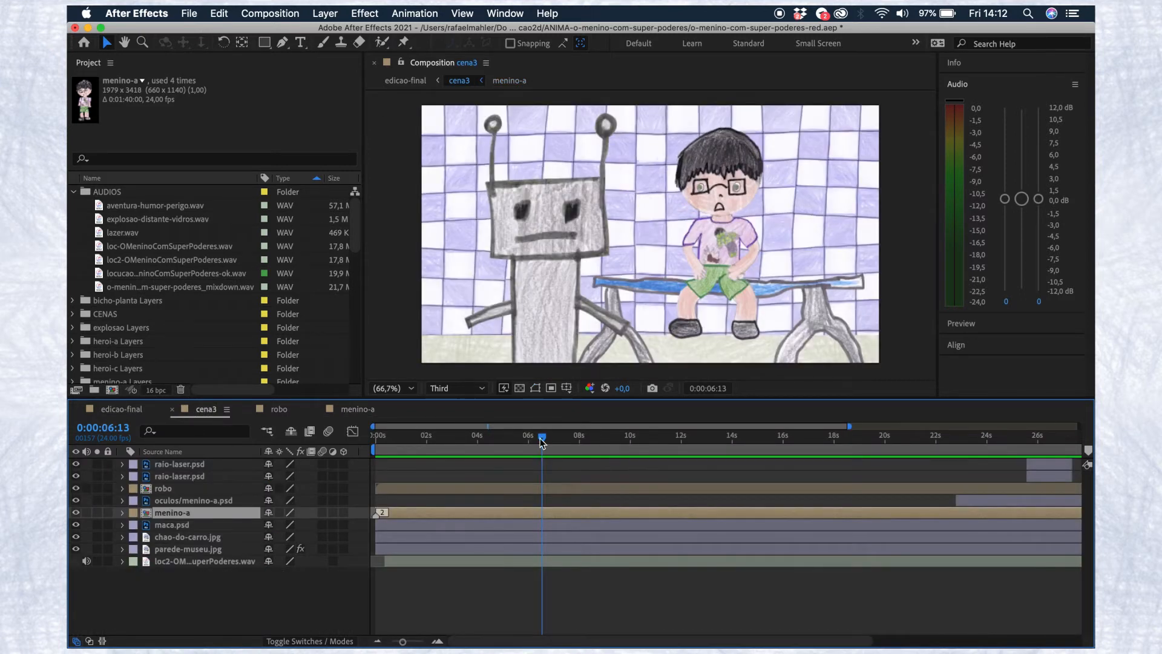
left_click_drag(541, 444, 581, 442)
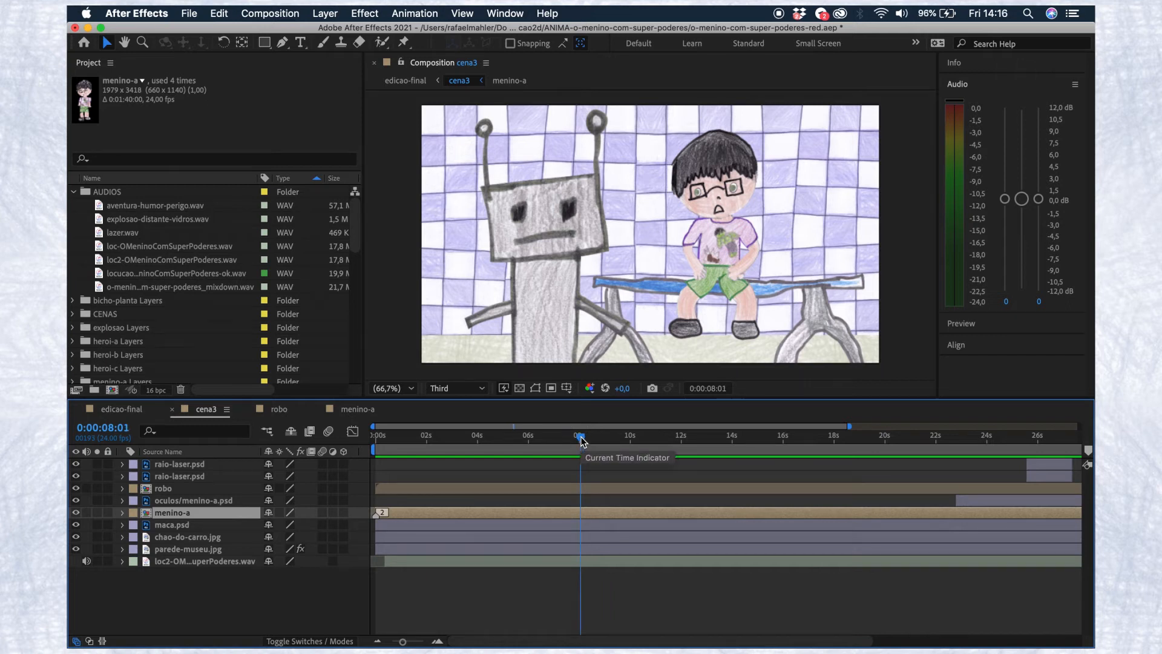
mouse_move(580, 440)
left_mouse_down()
mouse_move(568, 439)
mouse_move(608, 440)
mouse_move(577, 440)
mouse_move(591, 440)
left_mouse_up()
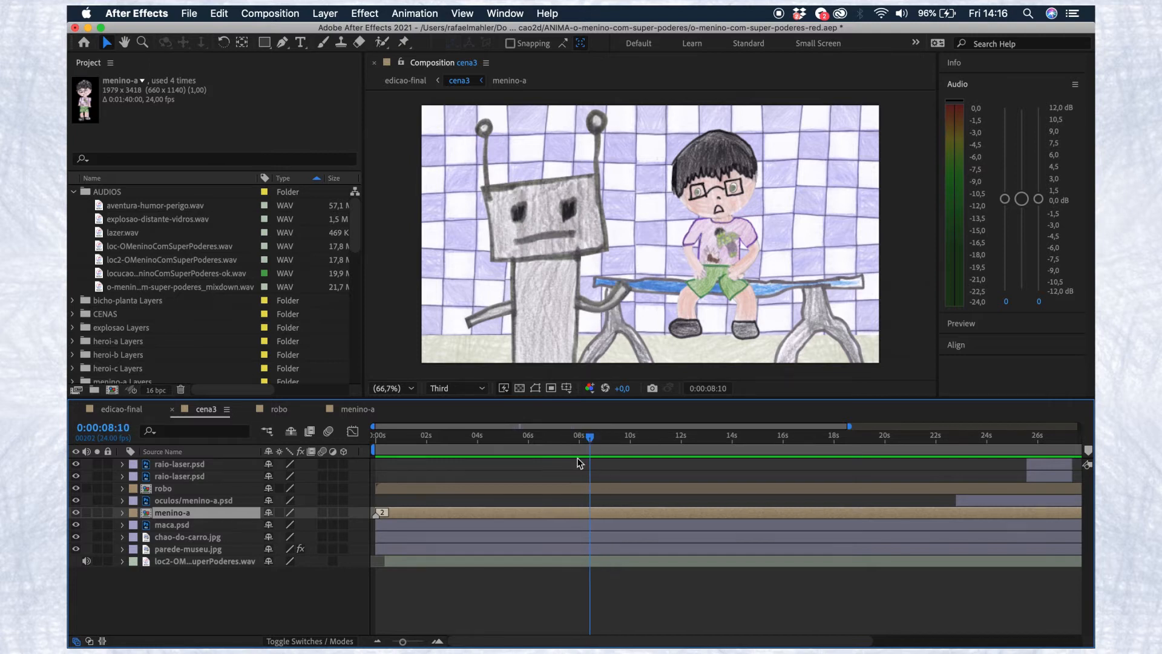
- Open the robo composition from cena3 at 0:00:08:10 and bring its narration waveform into view
left_click(190, 562)
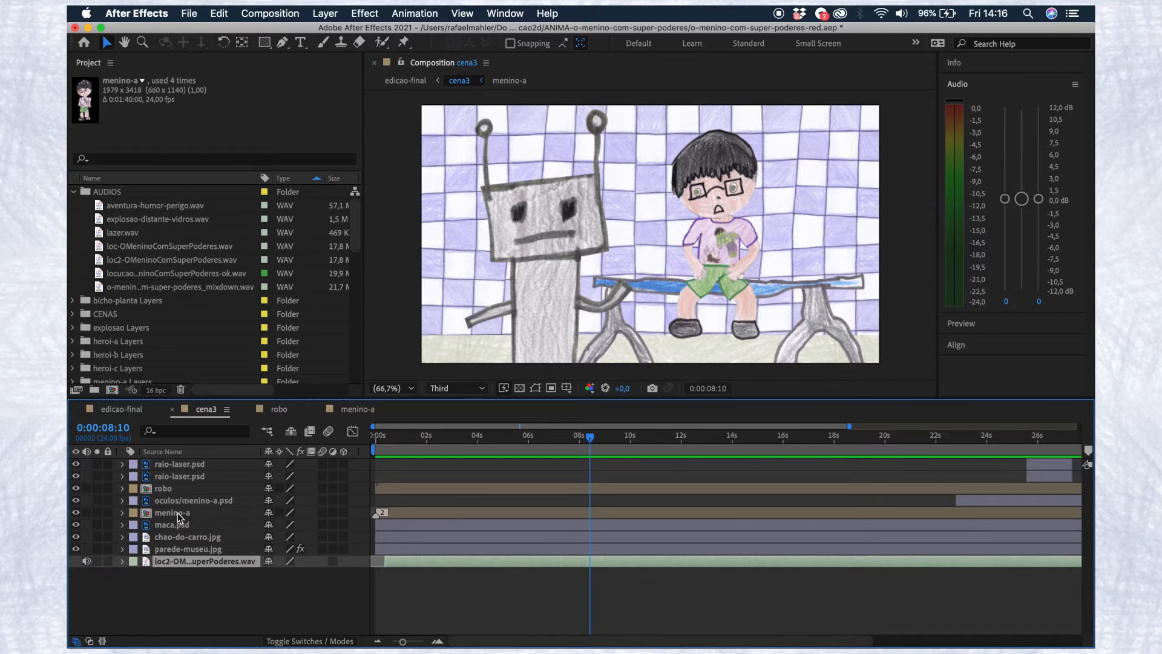
left_click(178, 492)
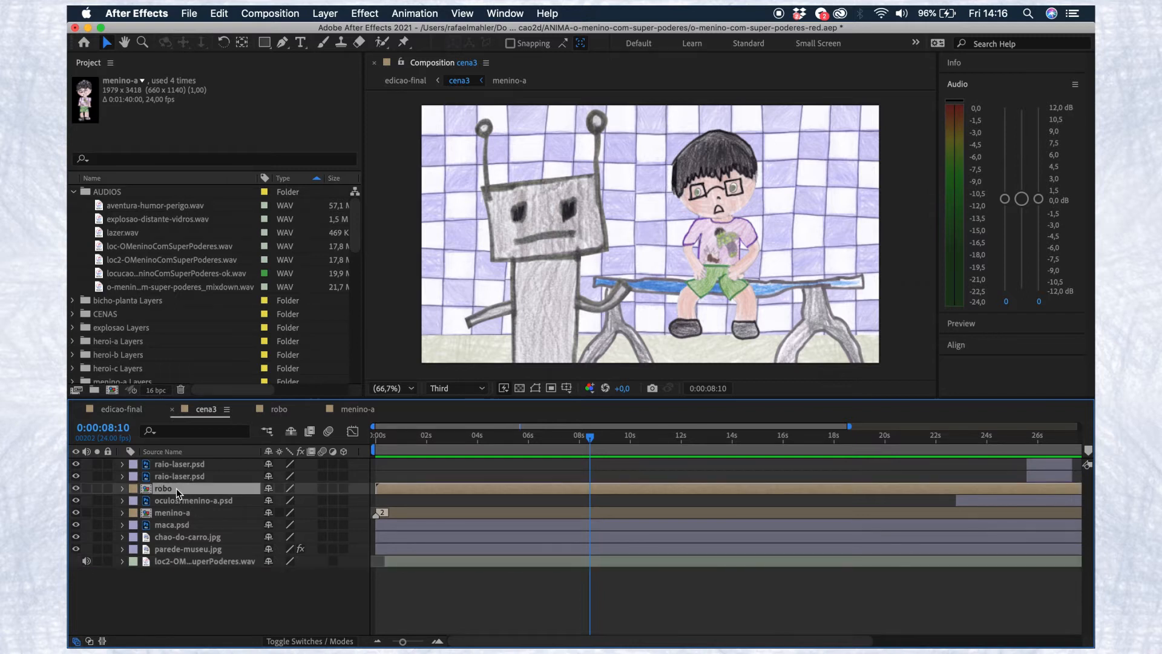
double_click(599, 490)
scroll(581, 520, "down", 1)
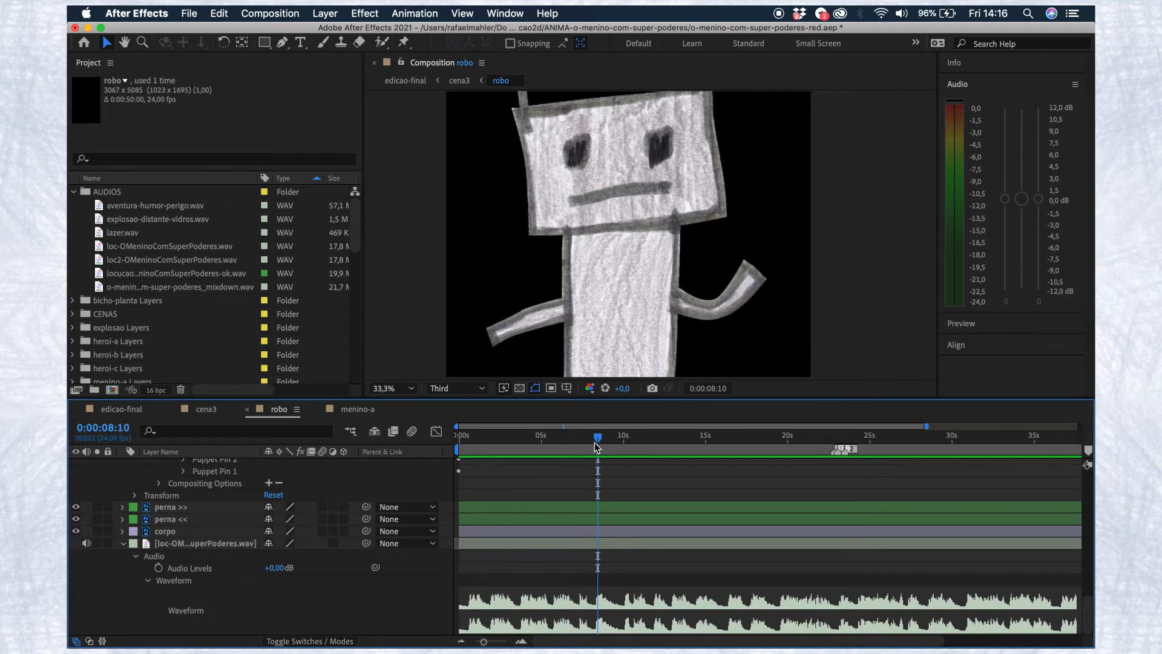
- Preview the robot's animation with its narration, starting at 0:00:08:05, and stop the playback
left_click_drag(601, 440, 598, 440)
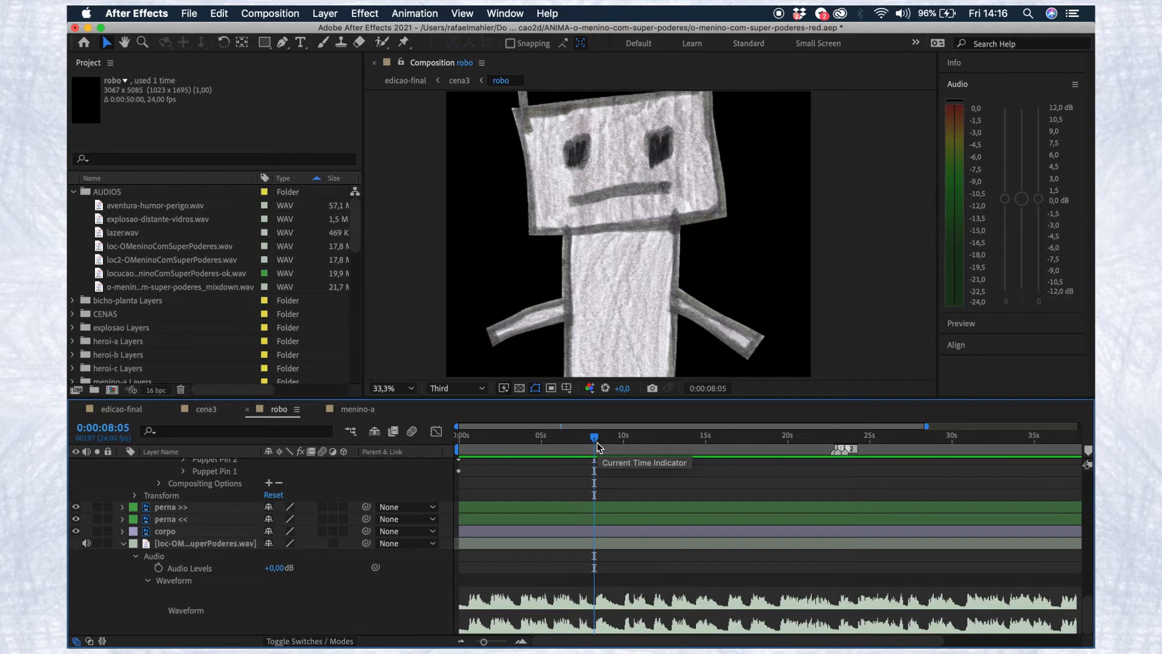
key("space")
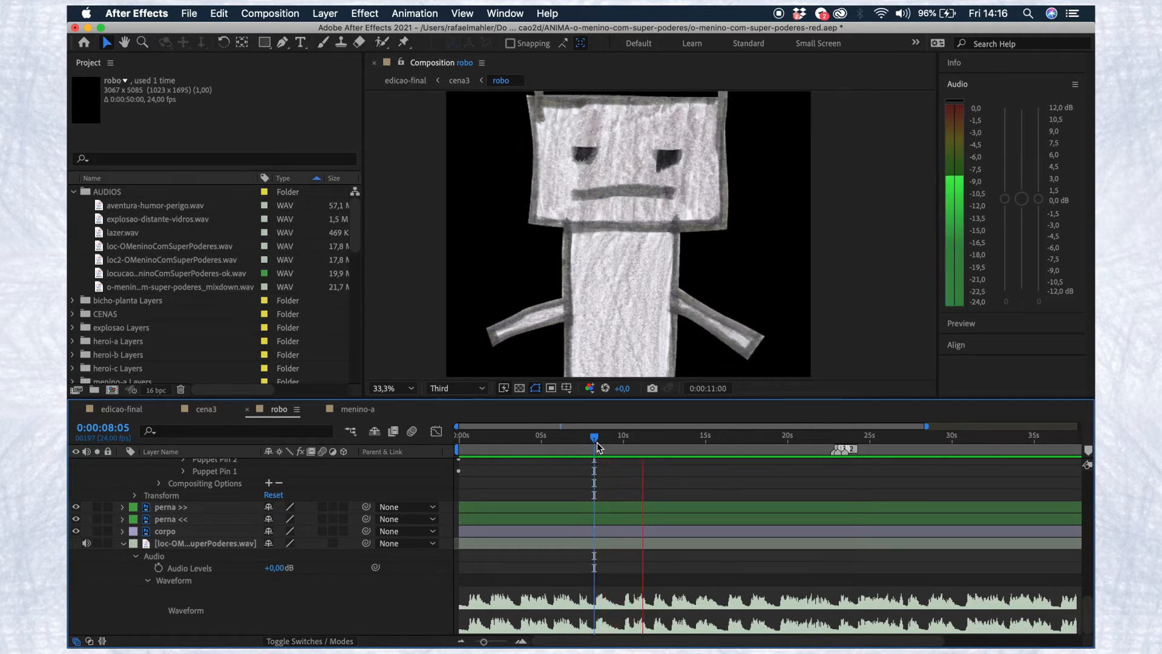
key("space")
mouse_move(597, 442)
left_mouse_down()
mouse_move(614, 442)
mouse_move(600, 441)
left_mouse_up()
- Compare the robot's arm movement between 0:00:08:06 and 0:00:08:08 with the narration waveform at a closer time scale
left_click(521, 641)
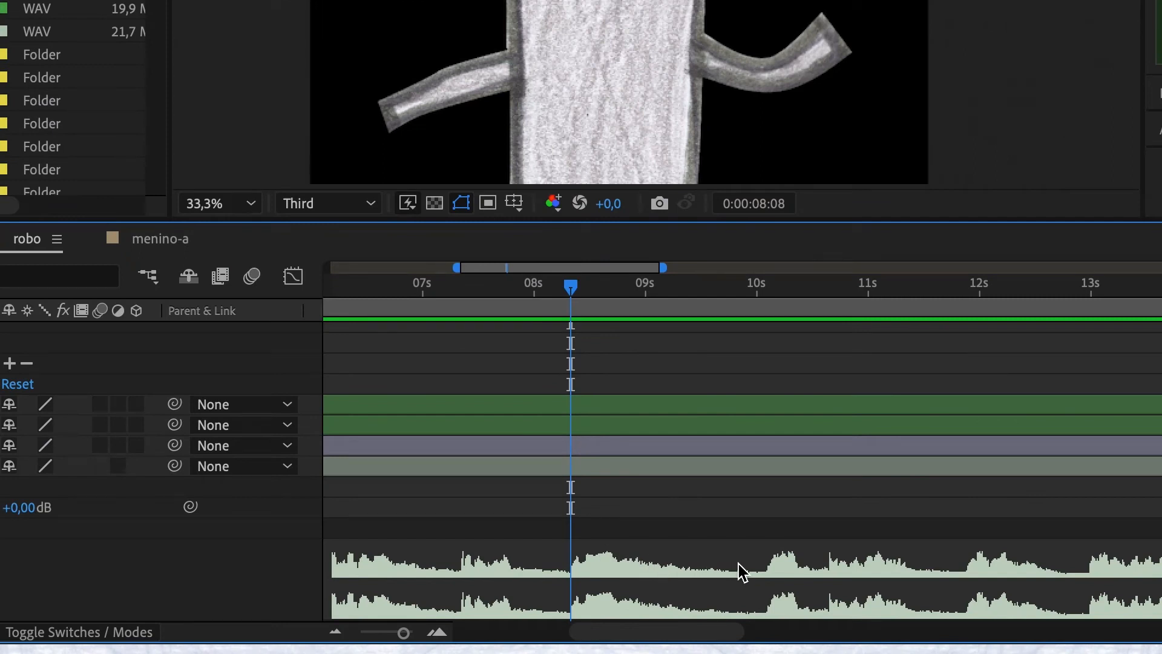
left_click(572, 284)
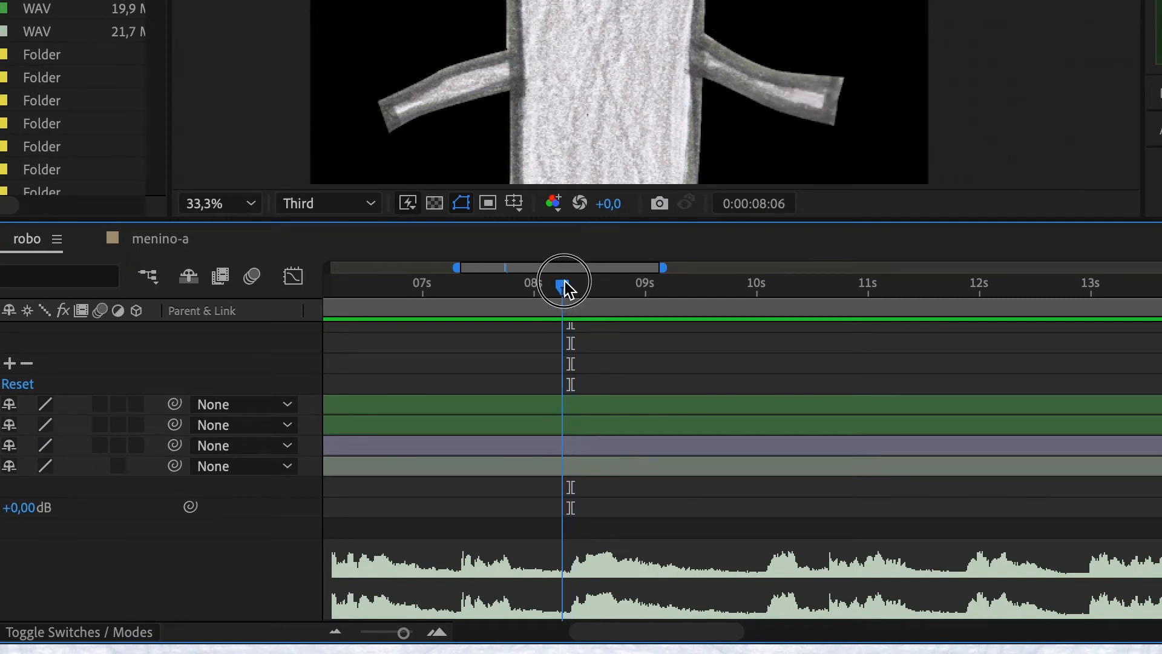
left_click_drag(565, 288, 574, 292)
- Examine the position keyframes of Puppet Pins 8 and 7 on the robot's raised arm, scrubbing back to 0:00:08:05
scroll(541, 399, "up", 5)
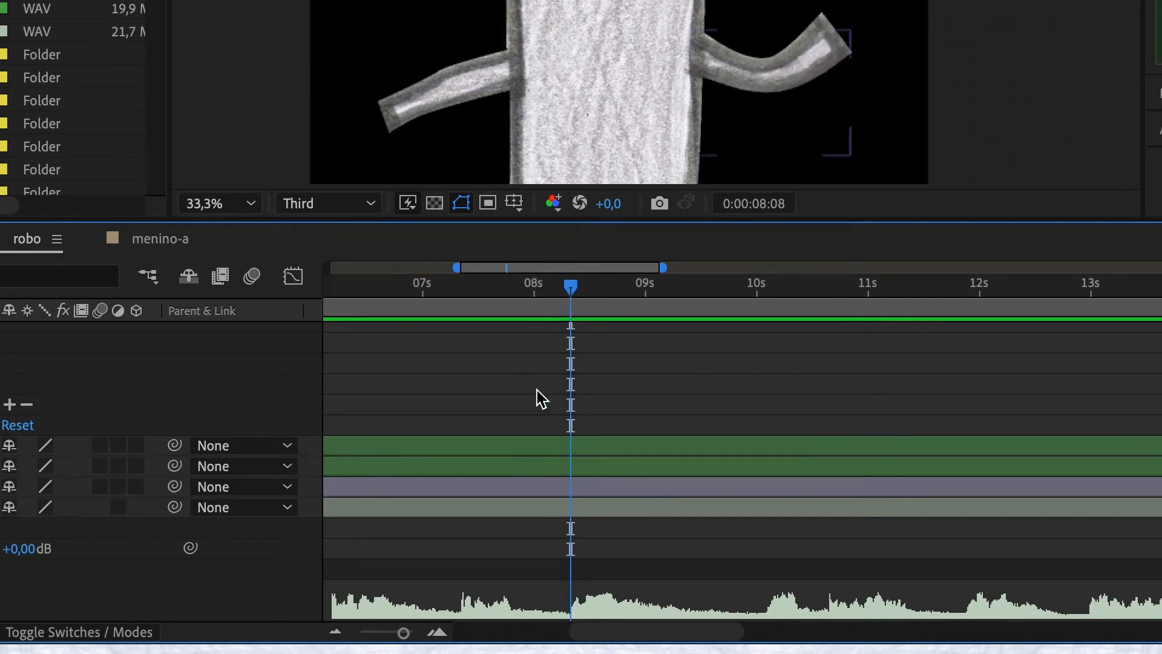
left_click(436, 632)
left_click_drag(574, 293, 516, 280)
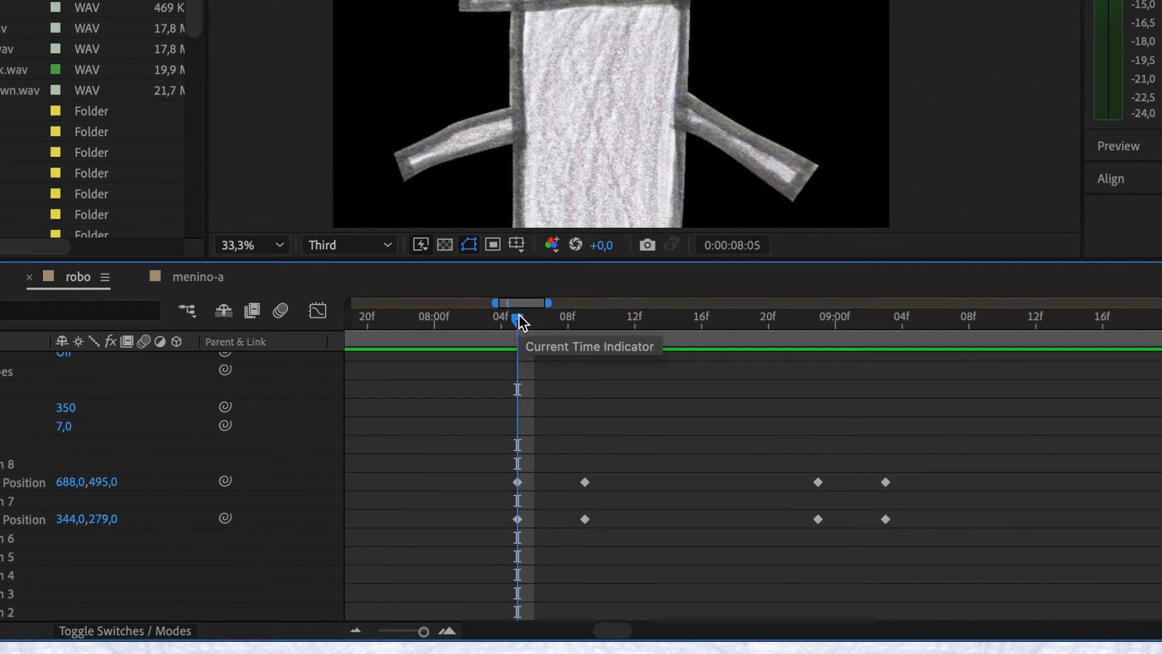
- Check the robot's arm movement frame by frame from 0:00:08:05 to 0:00:08:09, and preview it from 0:00:08:03
key("Page_Down")
key("Page_Down")
key("Page_Down")
key("Page_Down")
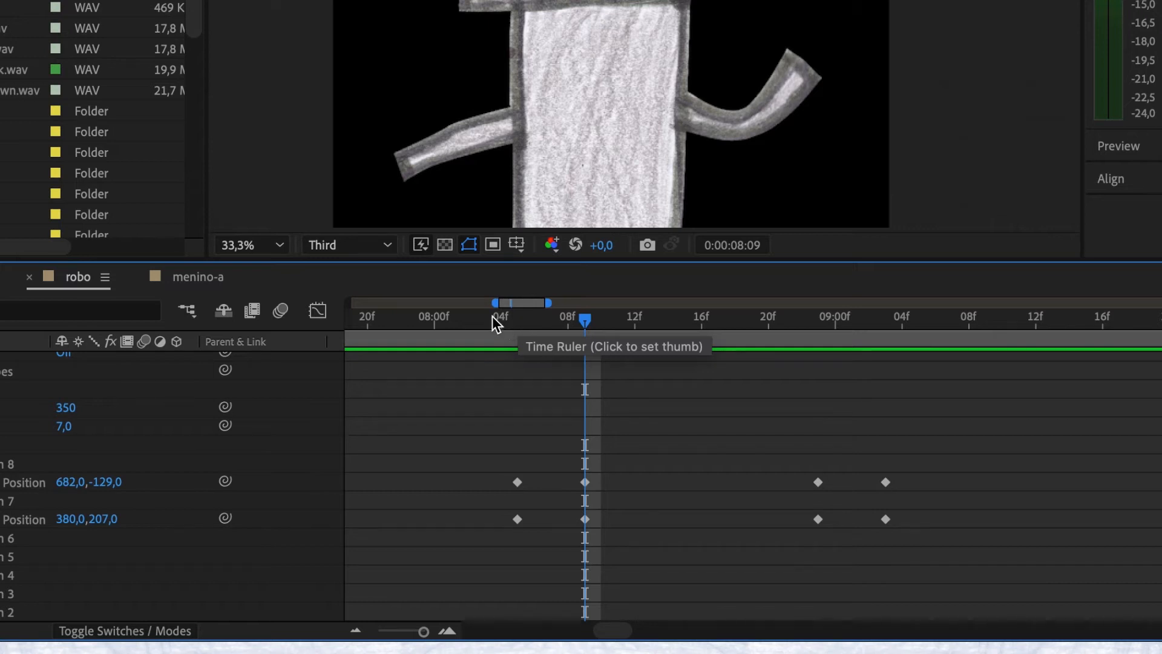
left_click(492, 316)
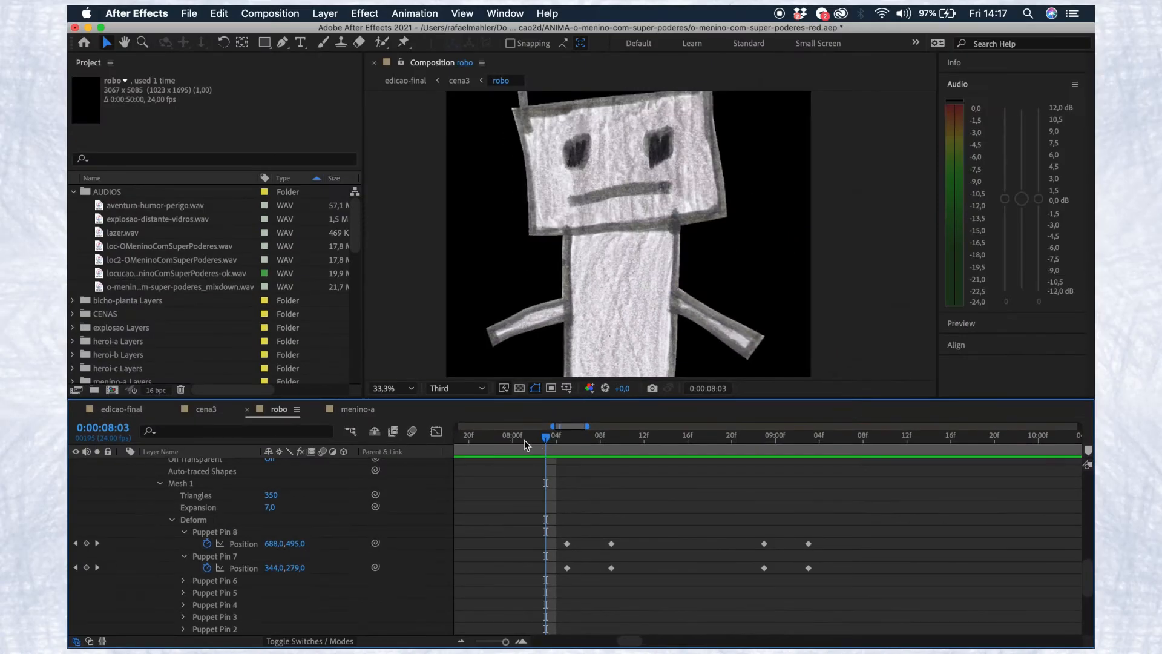
key("space")
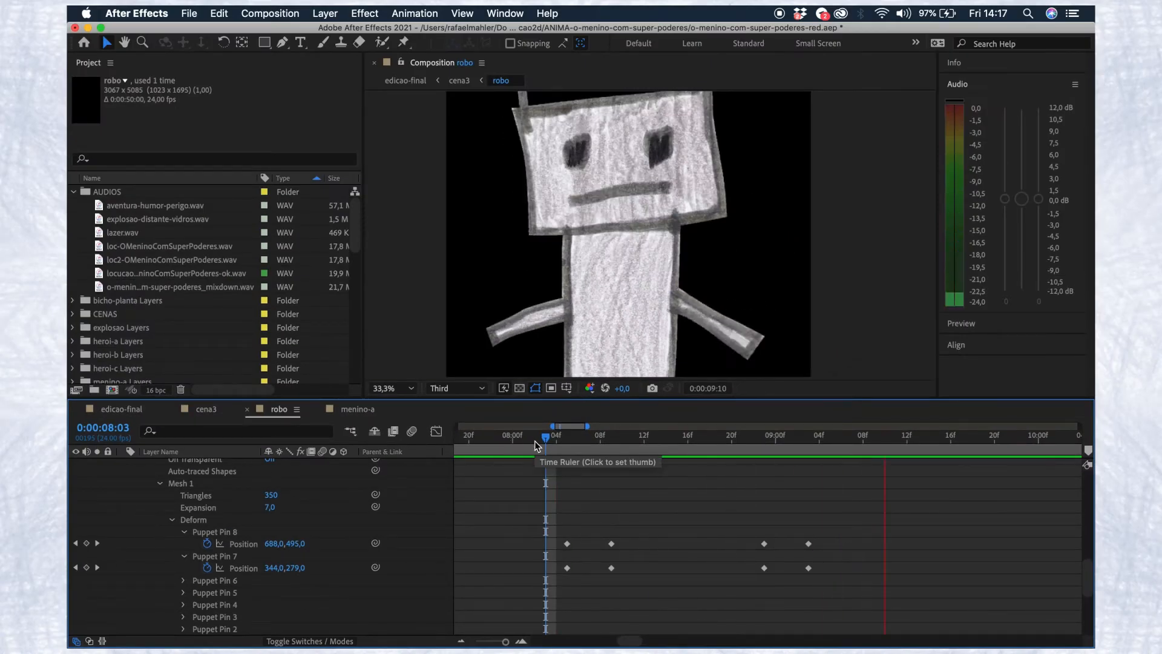
- Scrub to the arm keyframes at 0:00:08:23 and inspect the first position keyframes of Puppet Pins 8 and 7
left_click(588, 439)
left_click_drag(588, 439, 765, 461)
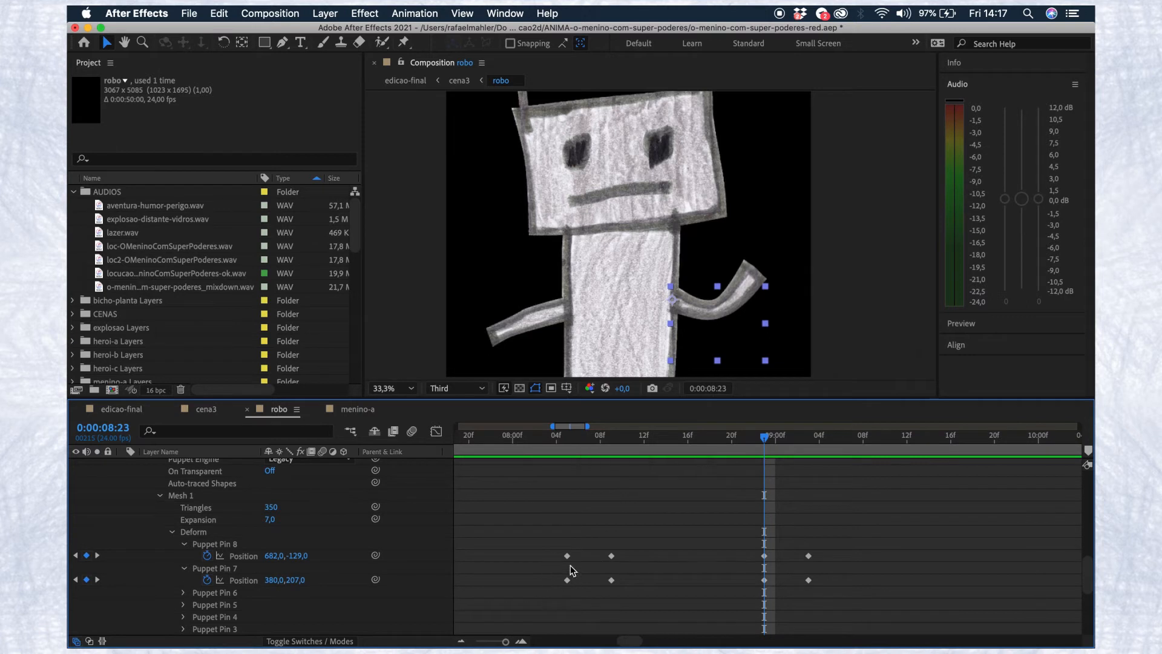
left_click(568, 555)
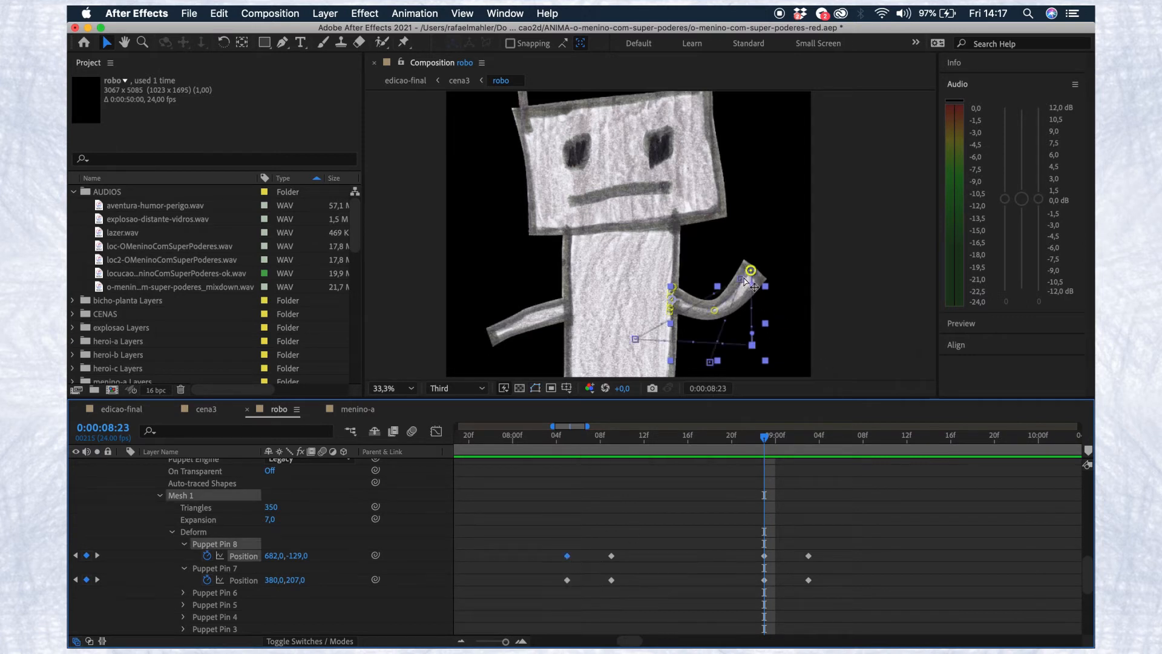
left_click(567, 580)
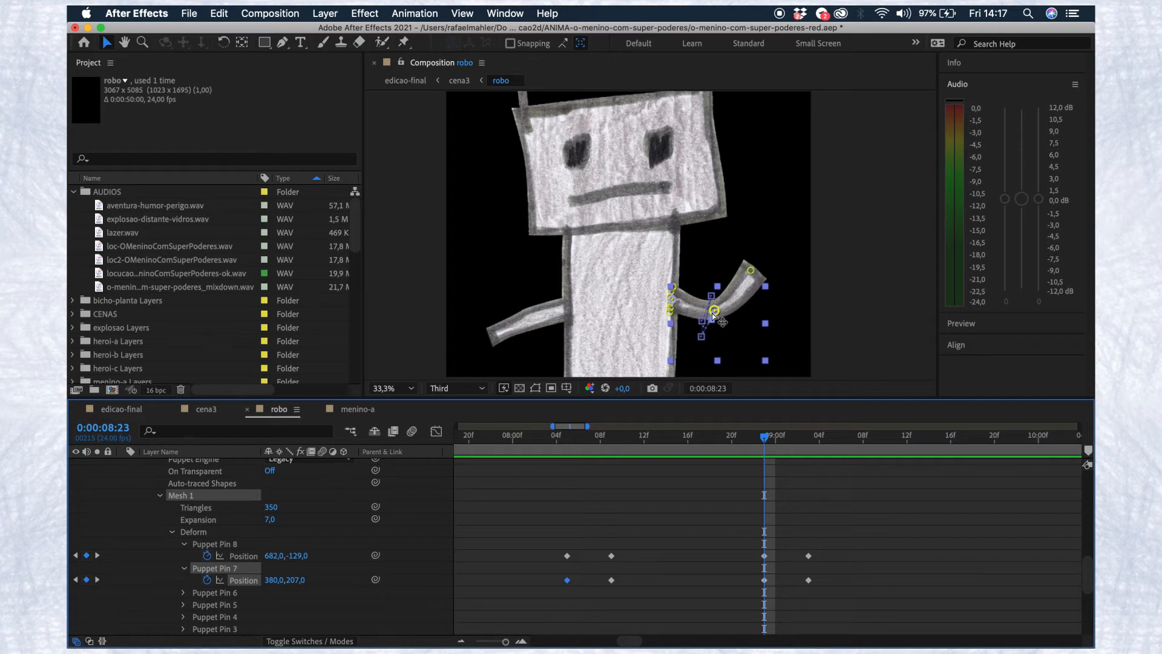
- Preview the robot against its narration waveform from 0:00:08:05, and scrub through the pause around 0:00:11:10
left_click(642, 444)
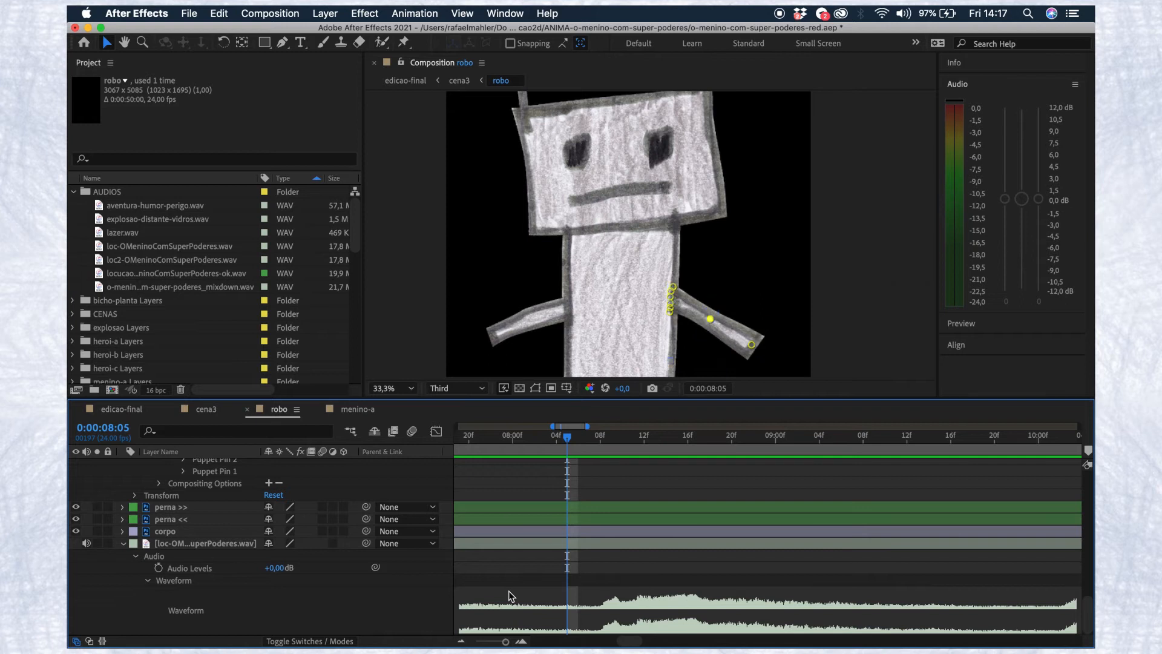
key("space")
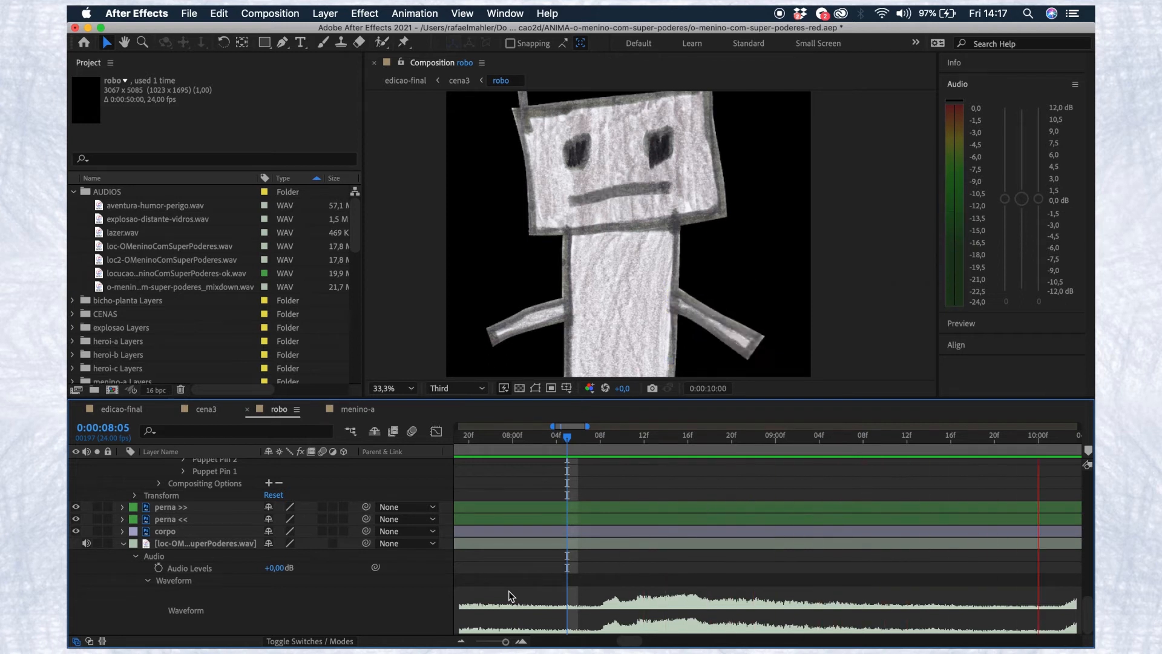
key("space")
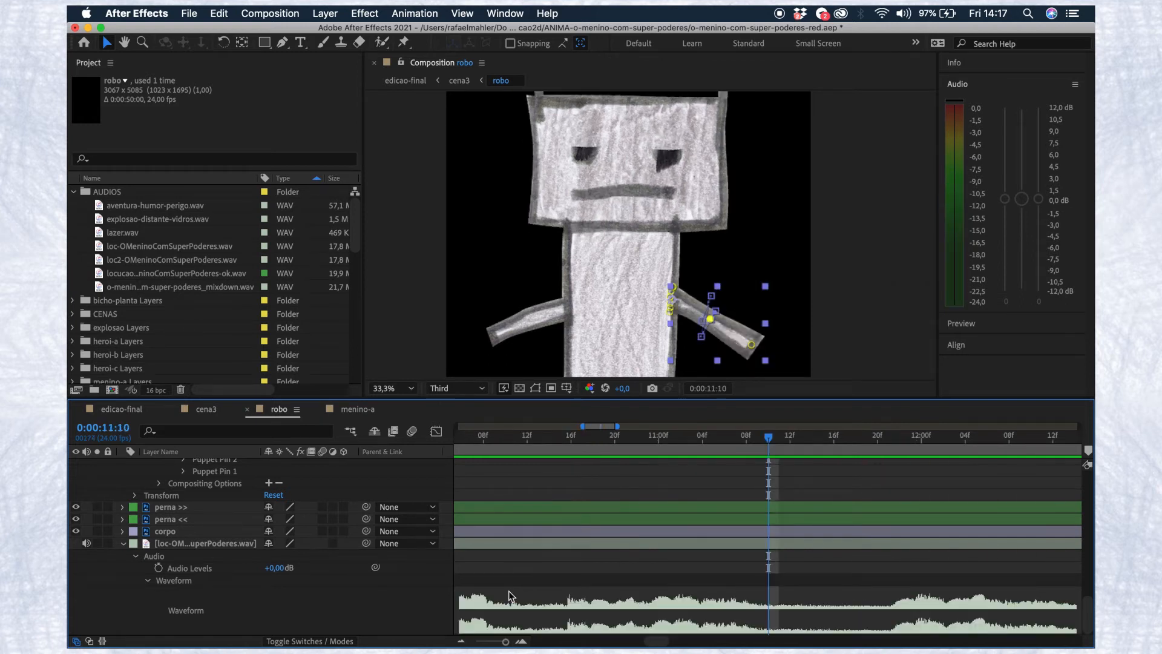
left_click_drag(770, 437, 985, 487)
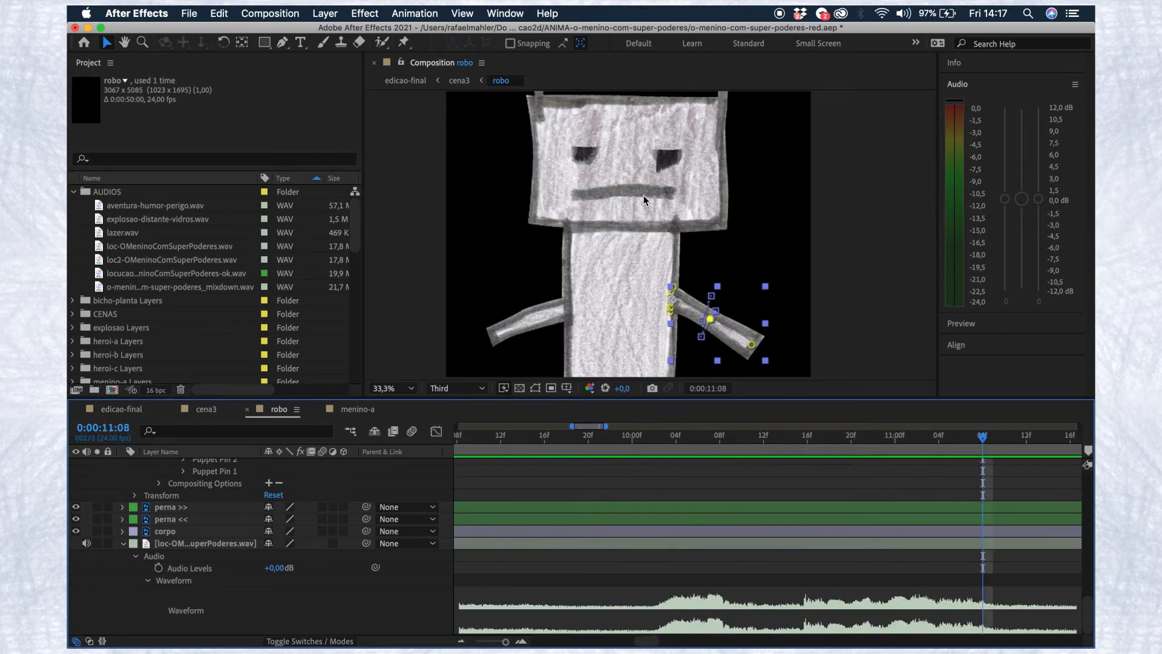
left_click_drag(668, 442, 1010, 443)
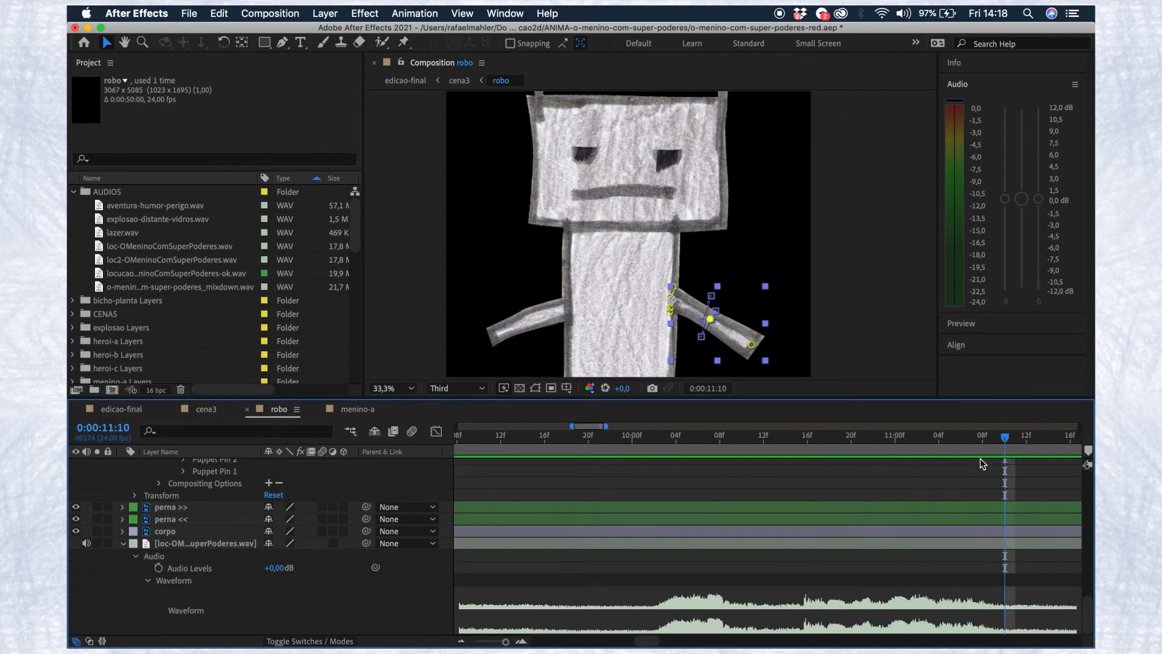
- Examine the position keyframes of Puppet Pins 8 and 7 between 0:00:12:22 and 0:00:14:05, scrubbing through the folded-arm pose
left_click_drag(651, 643, 672, 643)
scroll(651, 445, "right", 3)
left_click_drag(591, 441, 515, 440)
key("space")
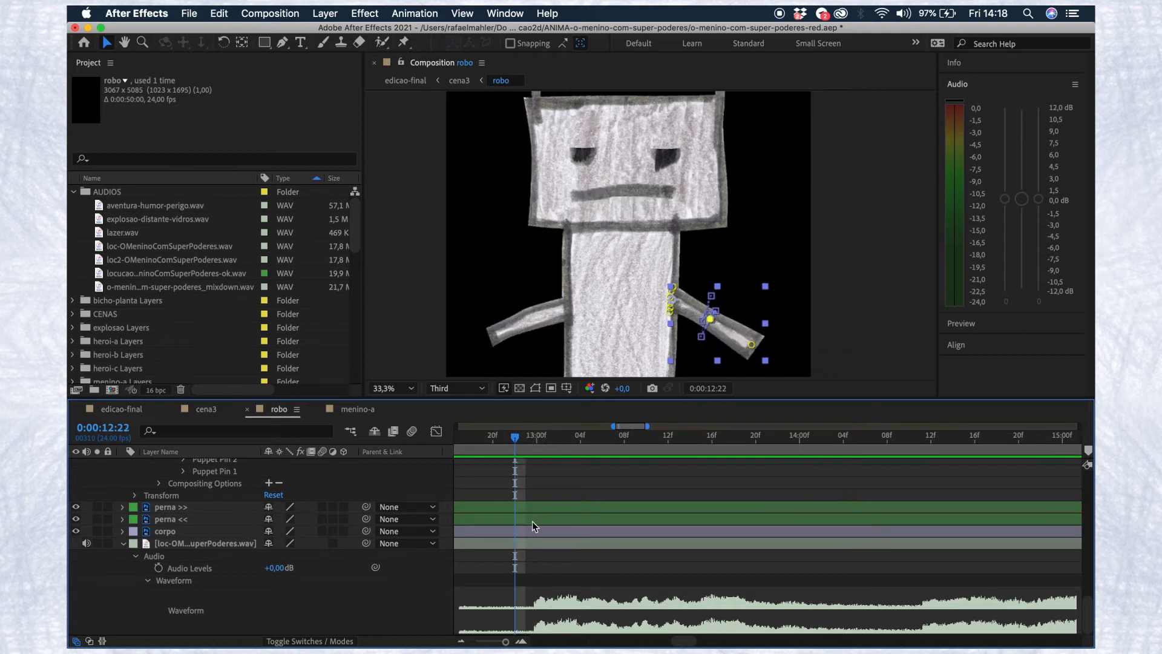
scroll(532, 524, "up", 5)
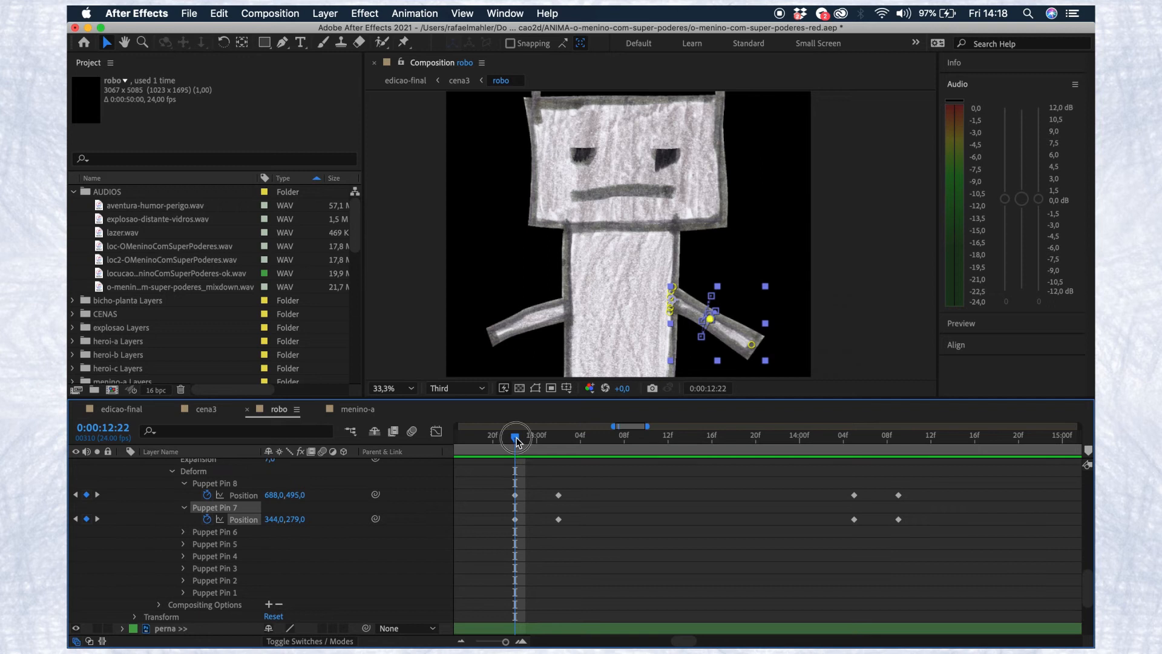
left_click_drag(516, 441, 833, 448)
left_click_drag(720, 459, 853, 467)
scroll(729, 530, "down", 5)
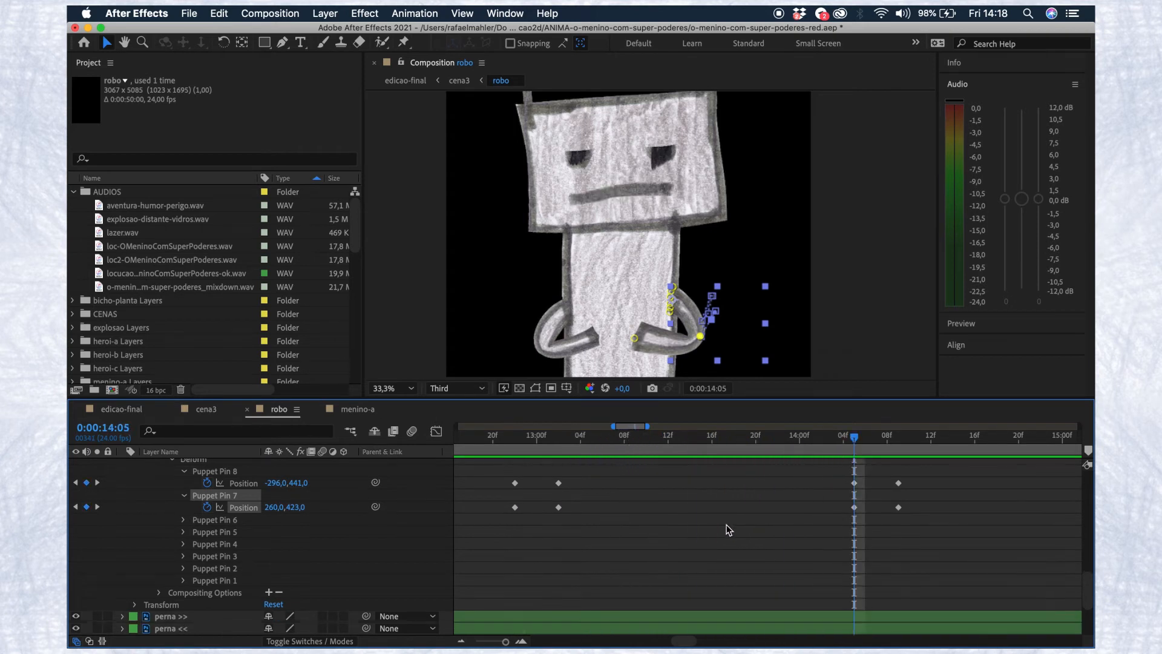
- Preview the folded-arm animation with the narration from 0:00:14:05, and replay it from 0:00:12:21 at a wider time scale
key("space")
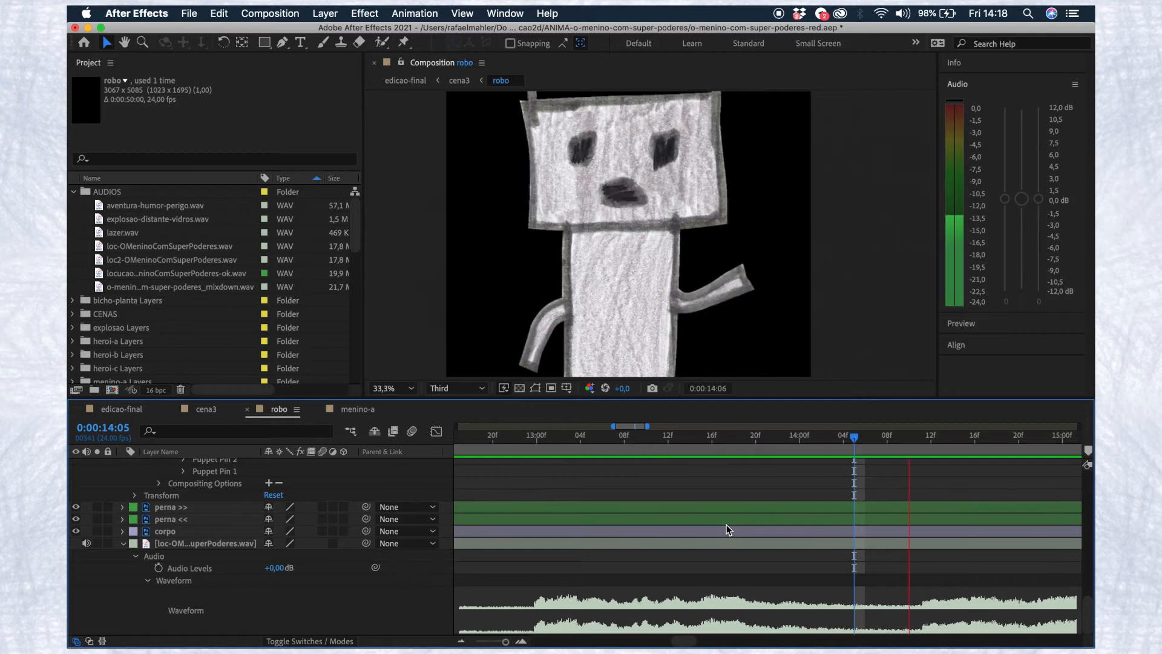
key("space")
left_click(505, 434)
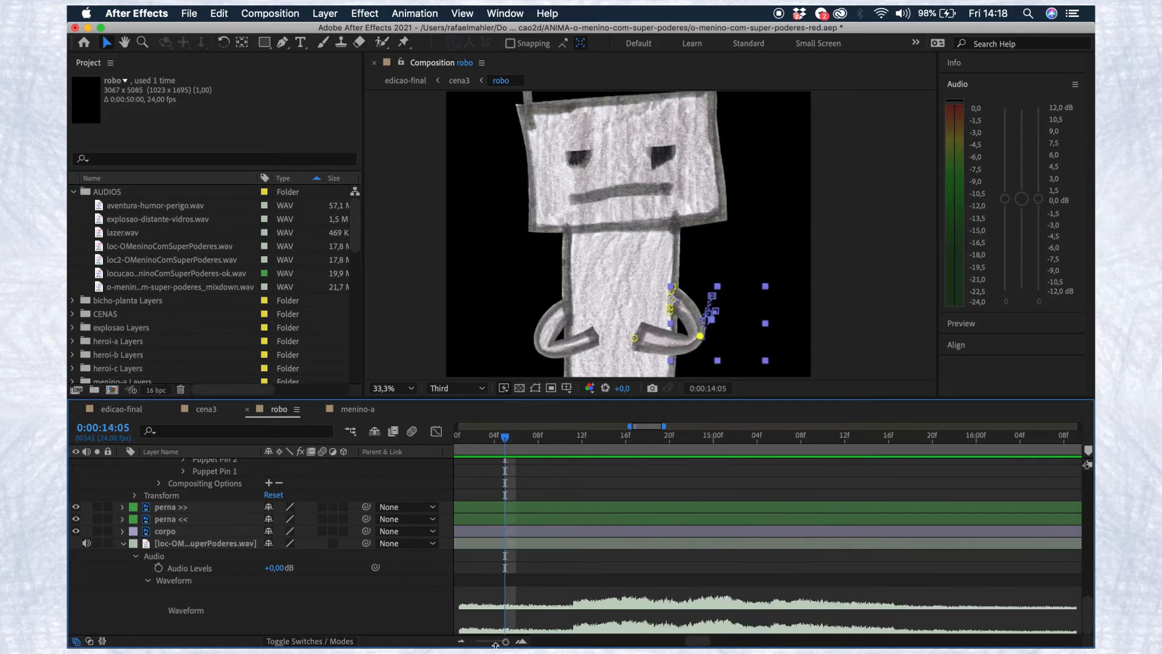
left_click(462, 641)
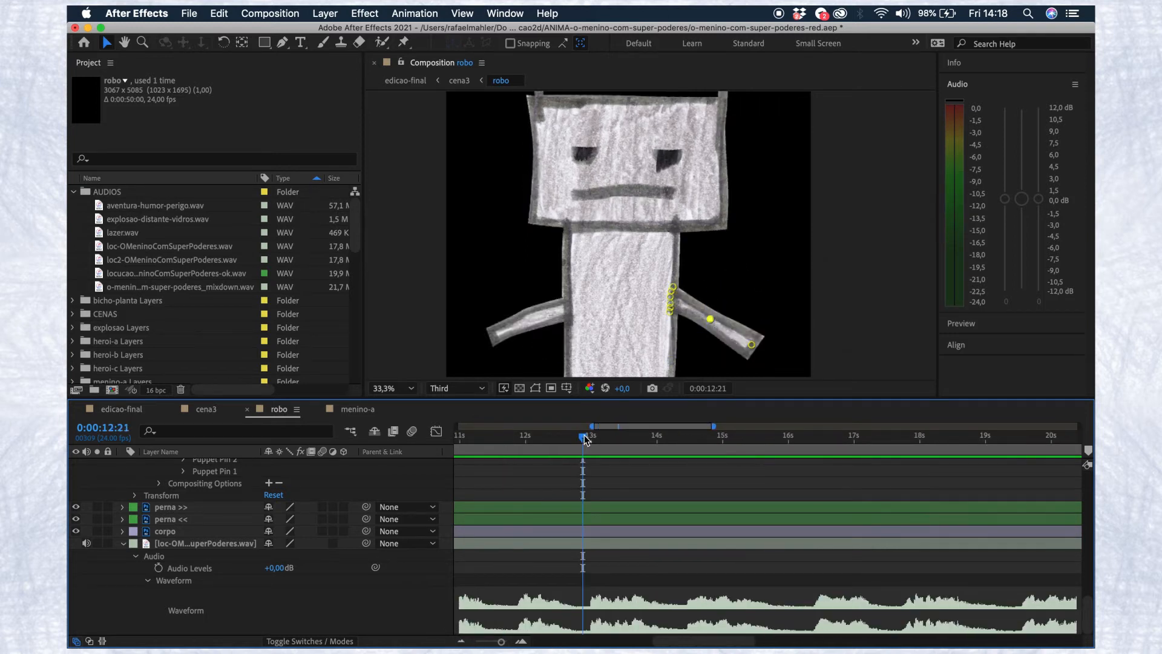
key("space")
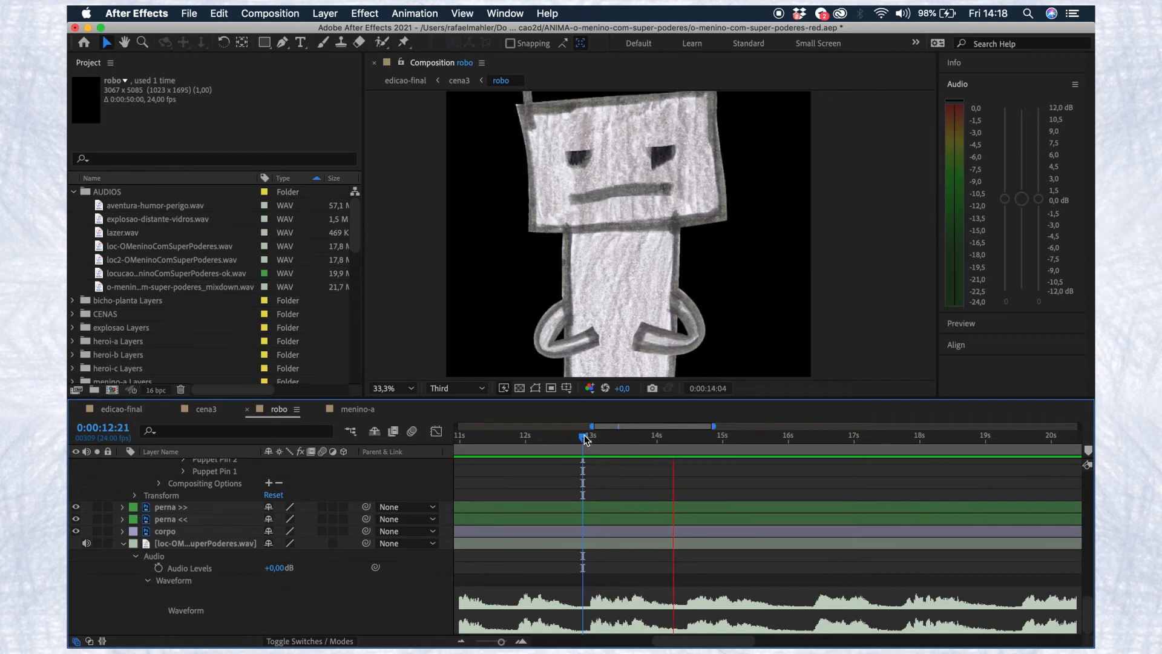
key("space")
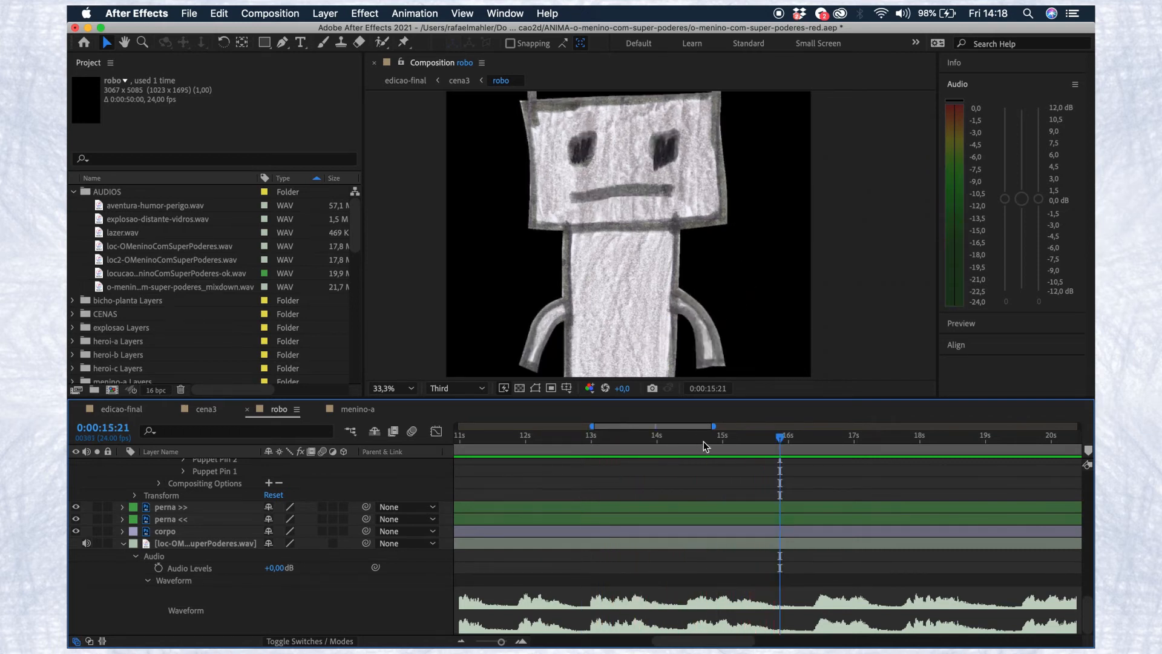
- Scrub back to 0:00:14:05 and bring the puppet pin keyframes of the braco << layer into view
left_click_drag(703, 438, 739, 452)
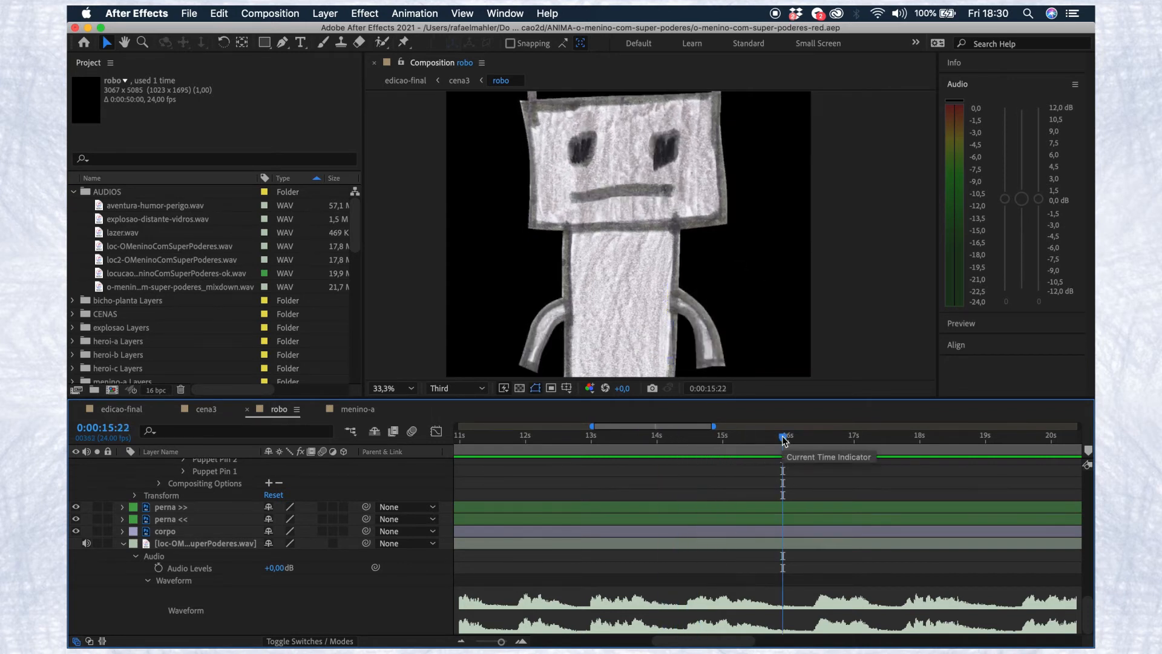
left_click_drag(783, 439, 673, 463)
scroll(692, 516, "up", 5)
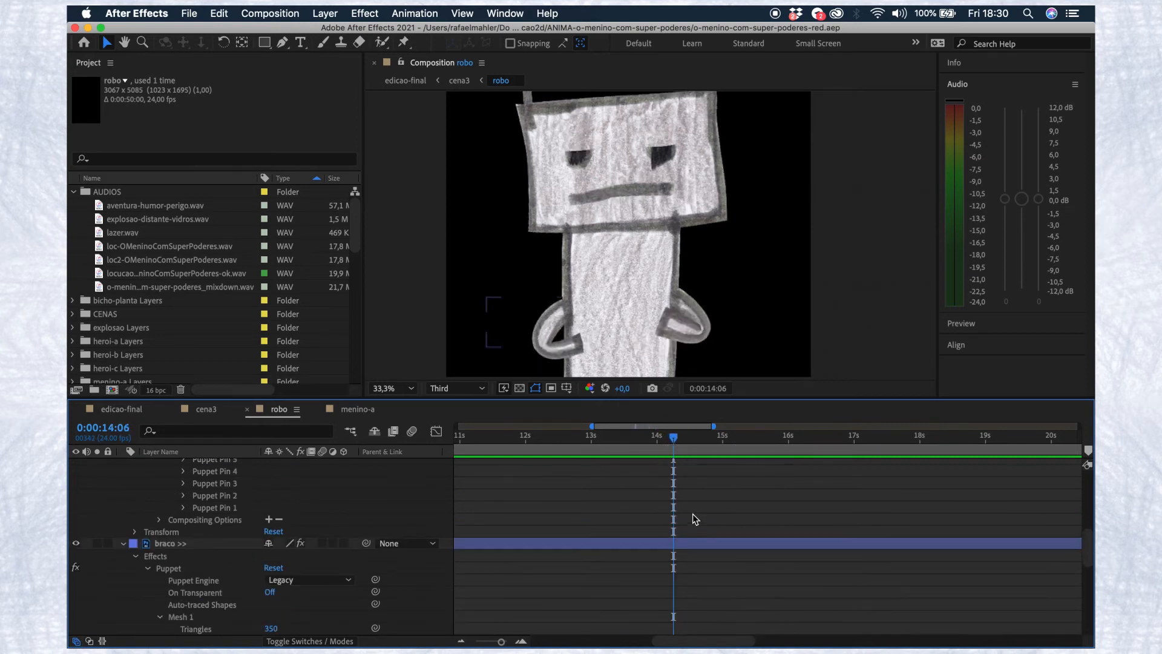
scroll(693, 514, "up", 5)
left_click_drag(672, 443, 670, 450)
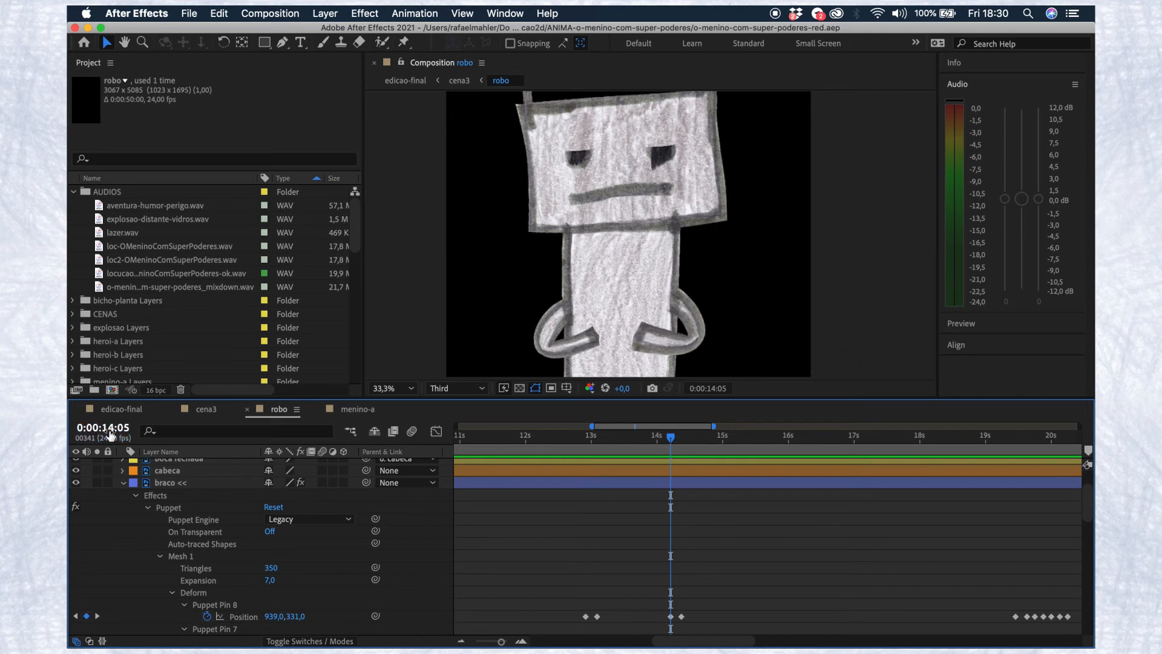
- Compare the Puppet Pin 8 and 7 position keyframes of both arm layers between 0:00:14:05 and 0:00:14:09
mouse_move(673, 622)
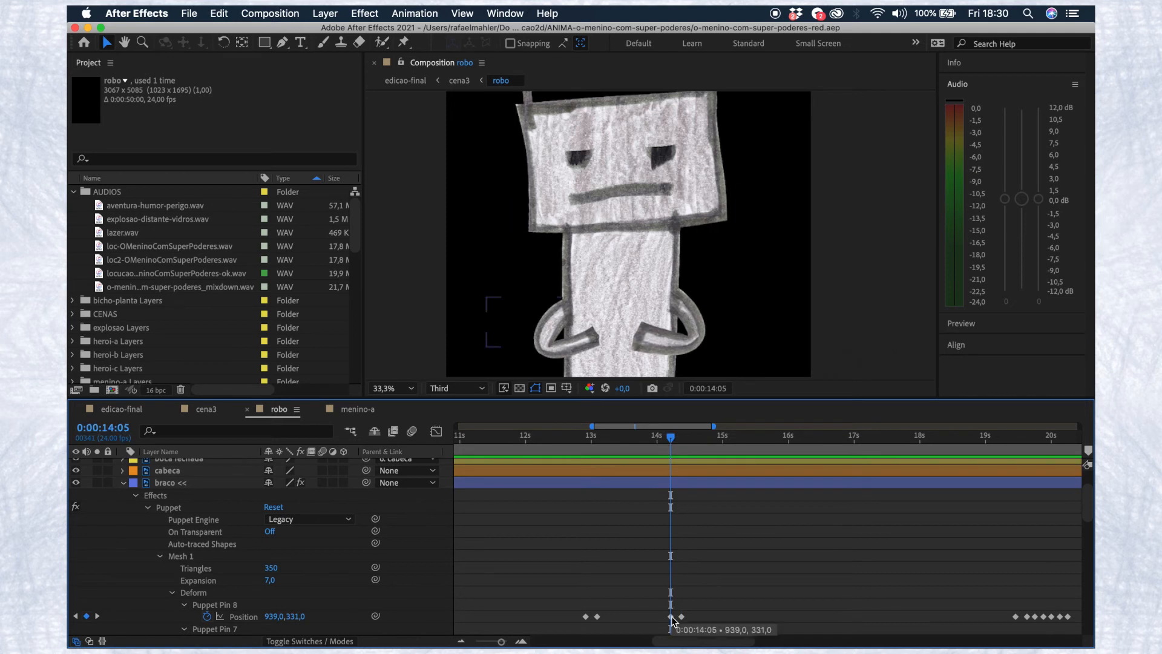
scroll(678, 587, "down", 10)
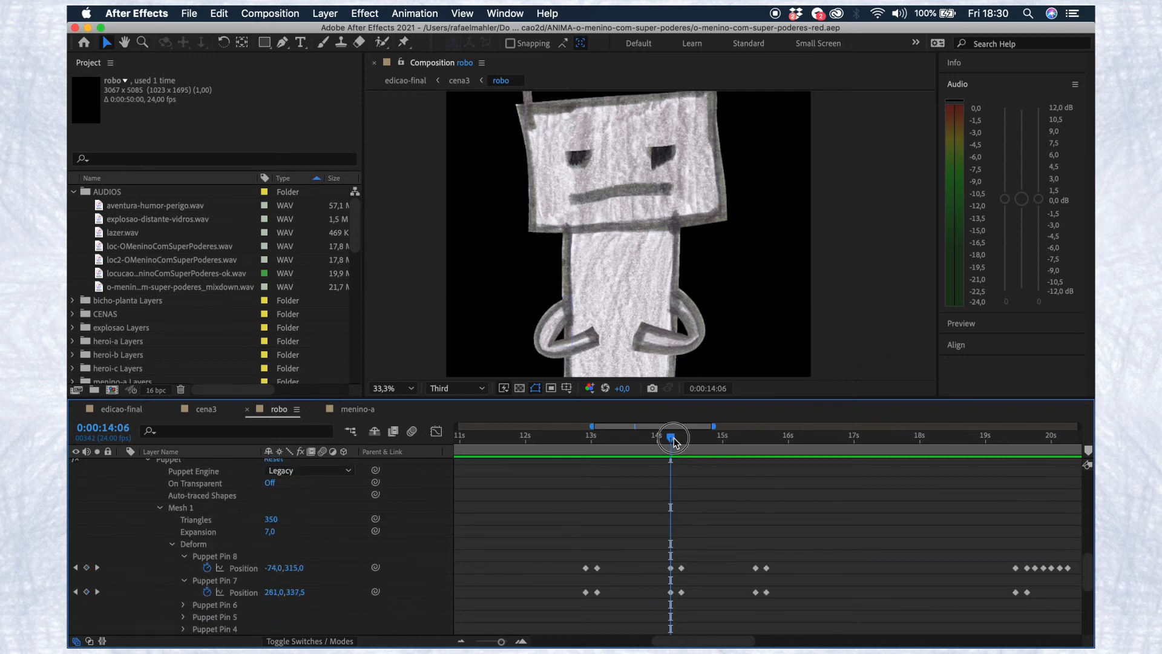
left_click_drag(674, 442, 684, 445)
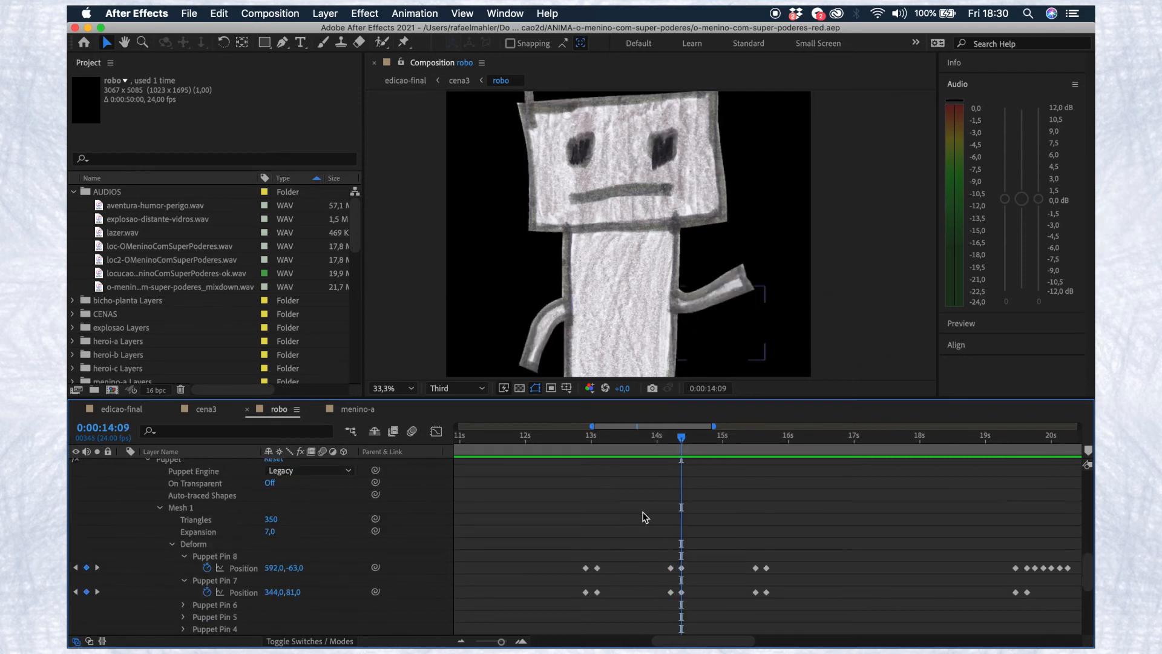
scroll(701, 546, "down", 5)
scroll(693, 532, "up", 2)
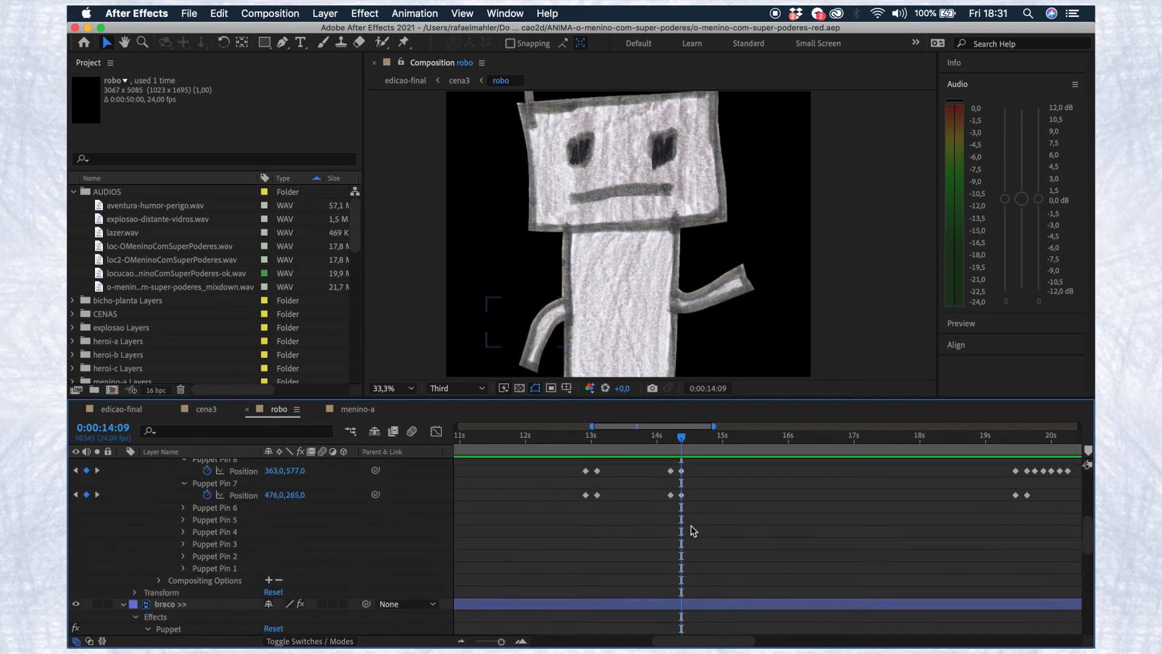
scroll(684, 539, "up", 7)
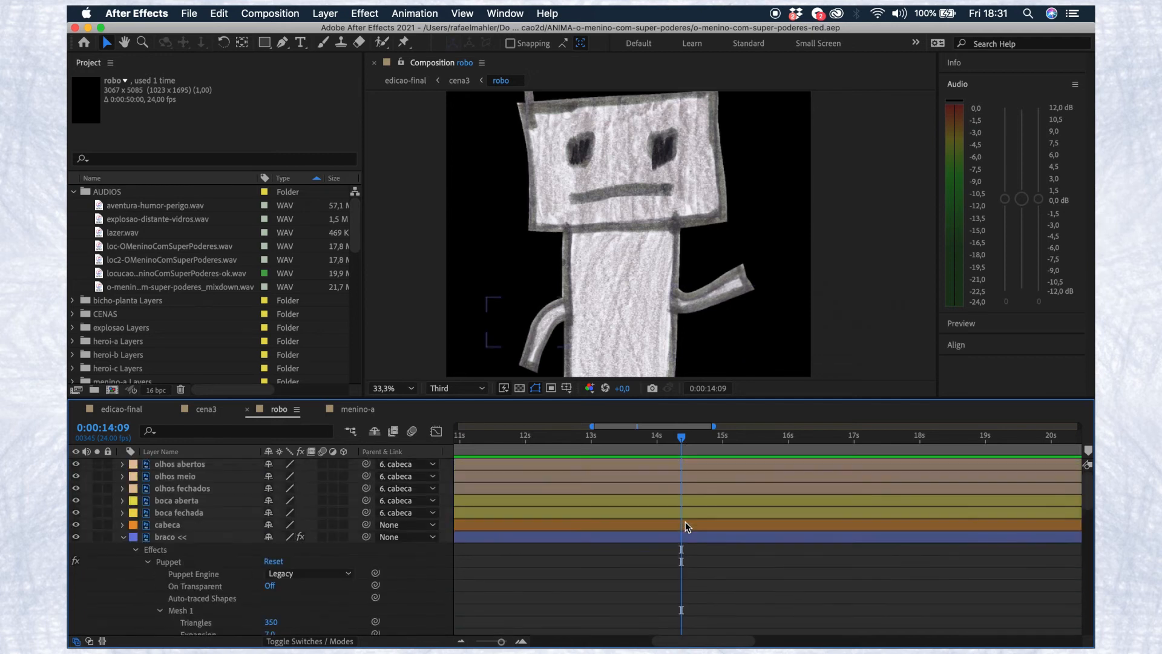
- Switch to the cena3 composition at 0:00:12:20 and scrub the robot's arm folding up to 0:00:13:02
left_click_drag(683, 436, 581, 479)
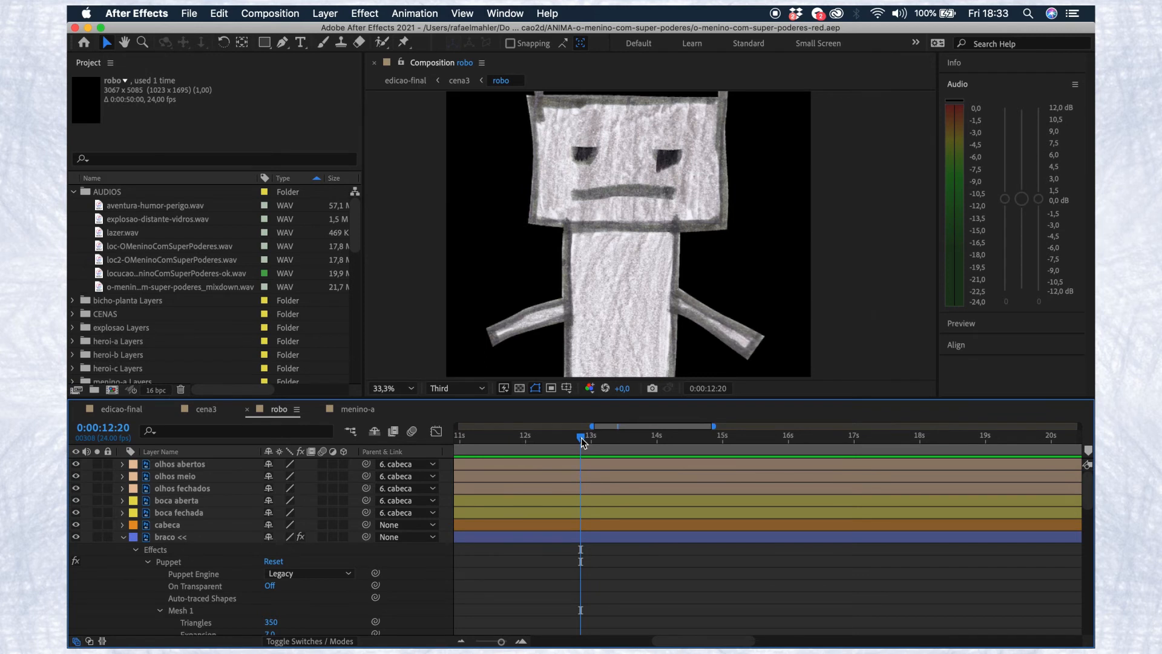
left_click(206, 410)
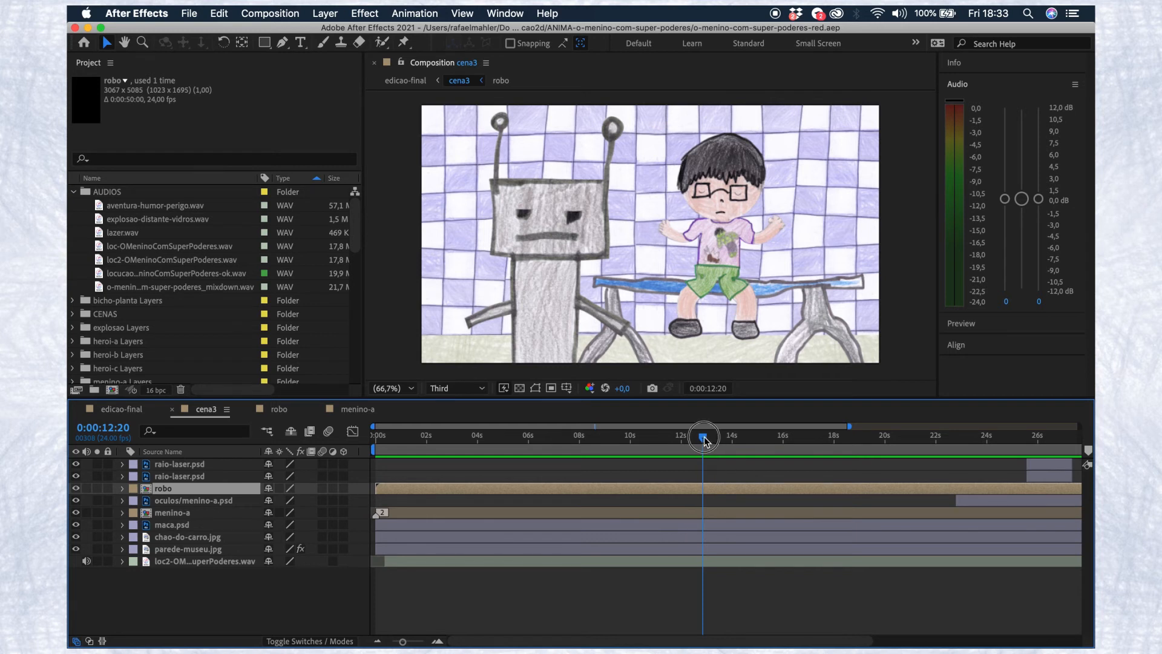
mouse_move(704, 439)
left_mouse_down()
mouse_move(670, 439)
mouse_move(820, 451)
mouse_move(713, 446)
left_mouse_up()
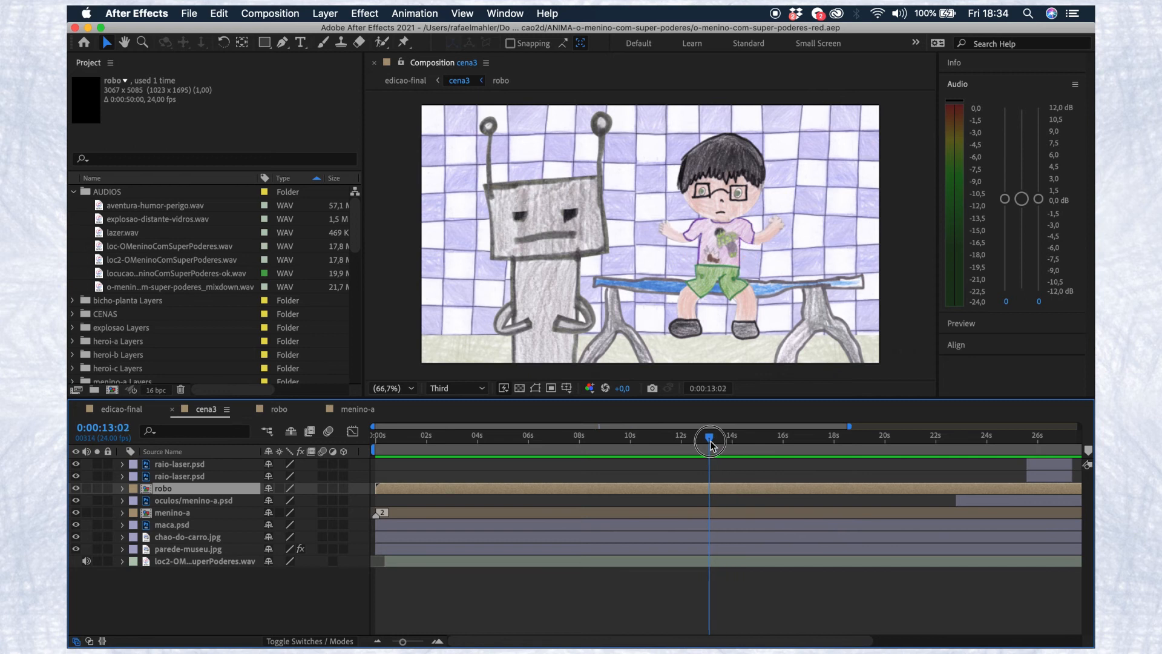
- Open the menino-a composition from cena3 and preview the boy's animation with its narration from 0:00:26:07
left_click(646, 513)
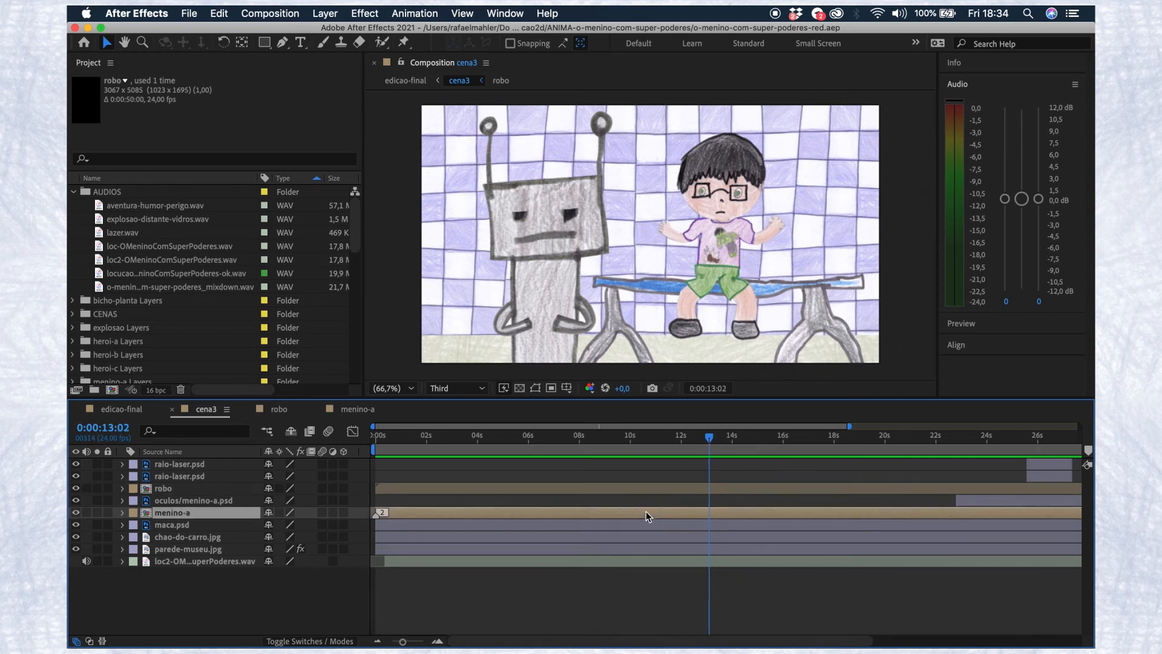
left_click(488, 564)
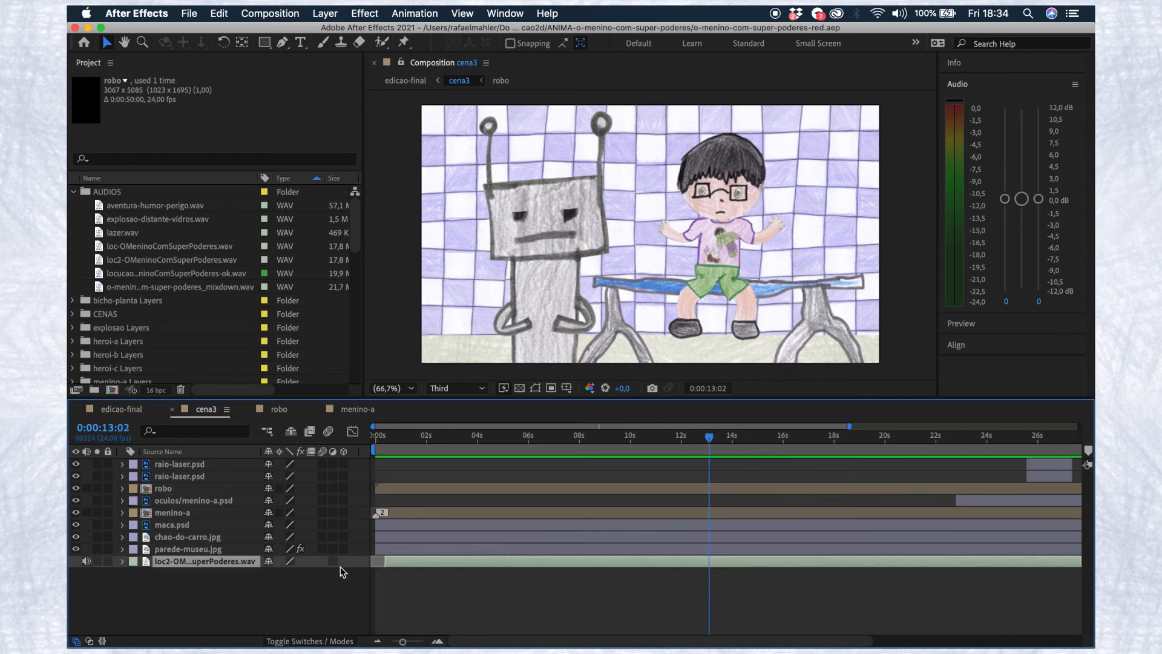
left_click(682, 514)
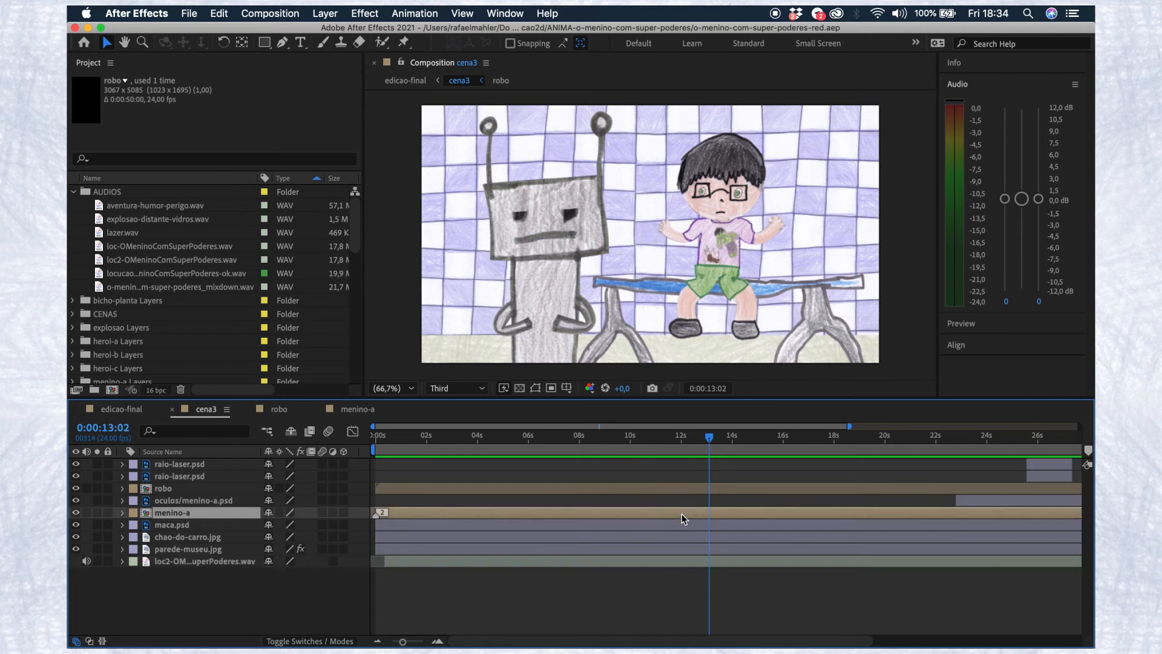
double_click(689, 514)
left_click_drag(962, 483, 889, 481)
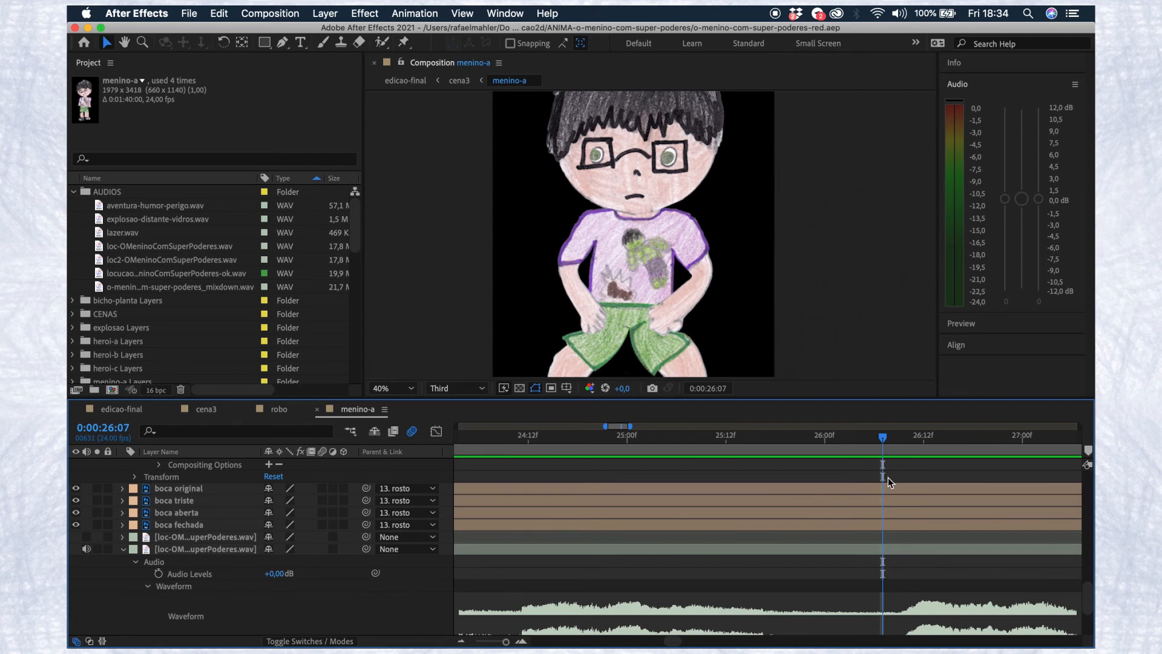
key("space")
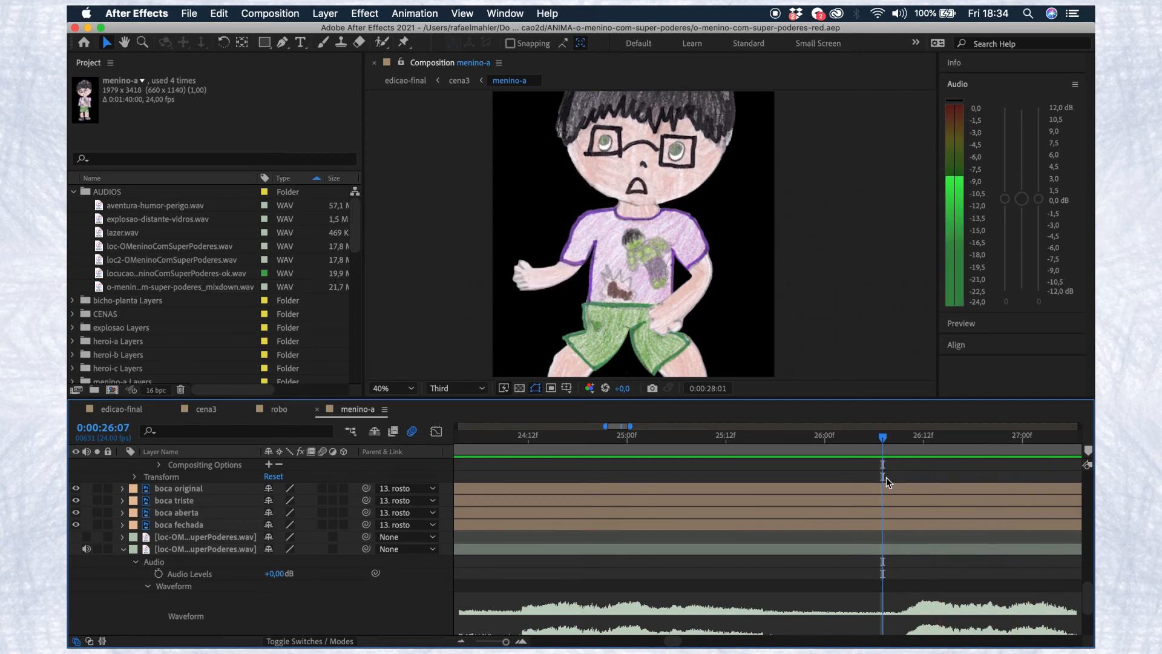
- Scrub menino-a to 0:00:27:16 and bring the Puppet Pin 9 and 8 position keyframes into view
left_click(545, 458)
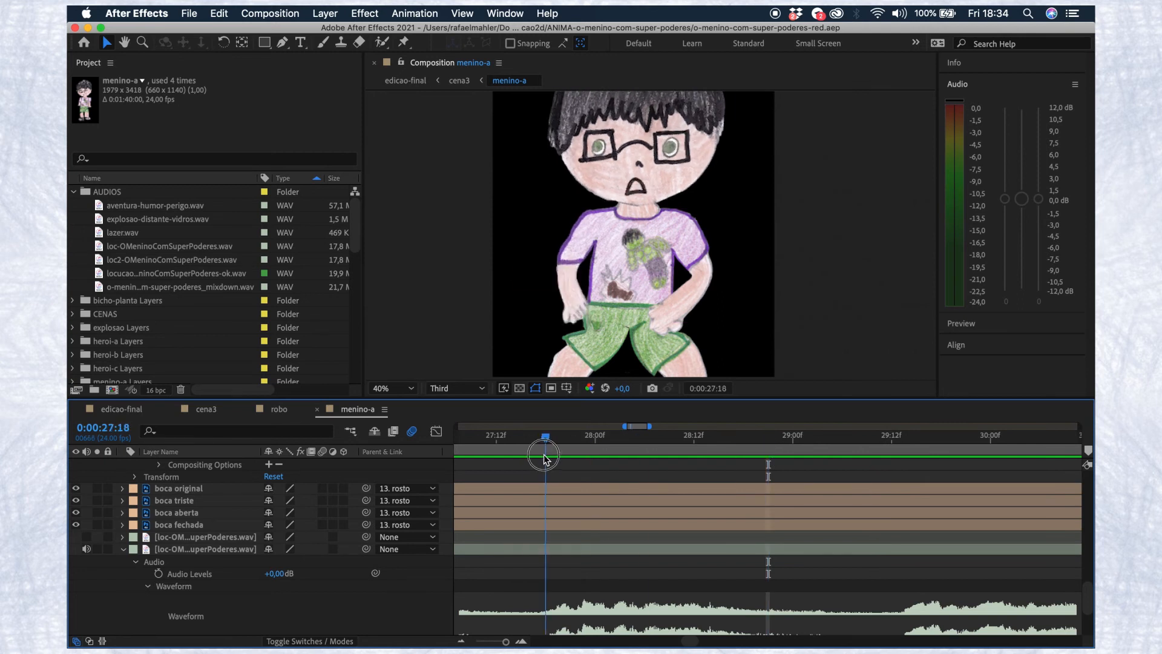
left_click_drag(544, 456, 530, 462)
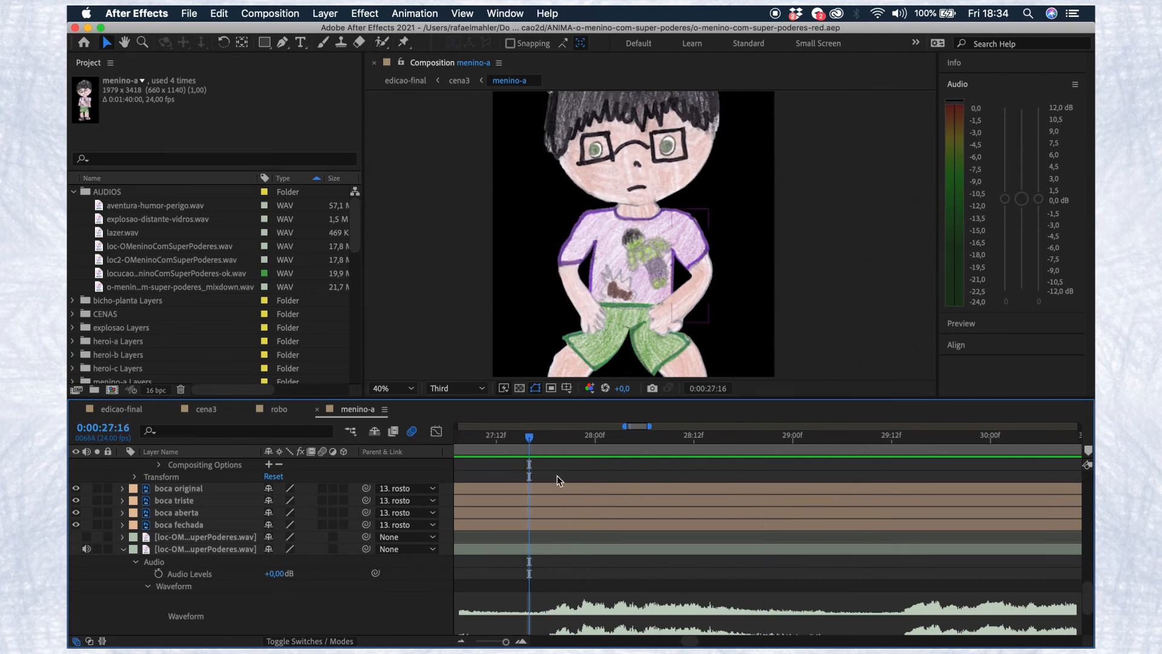
scroll(557, 475, "up", 10)
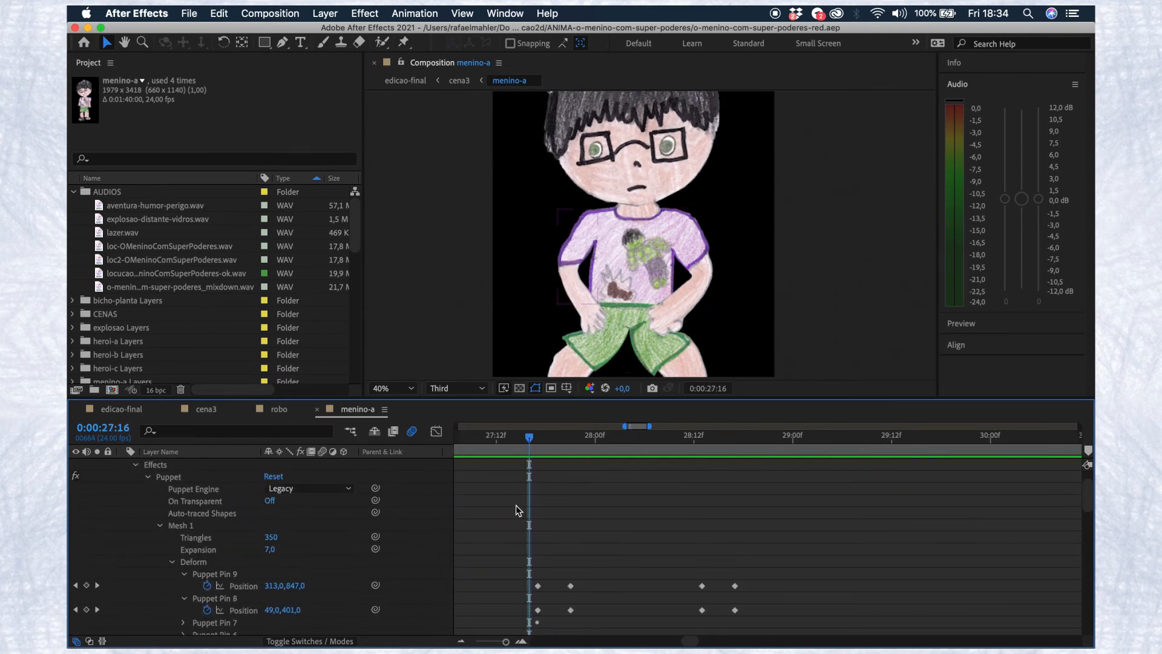
scroll(515, 505, "down", 1)
- Preview menino-a from 0:00:29:11 and scrub back past the olha aberto opacity keyframes from 0:00:33:19 to 0:00:32:20
left_click_drag(529, 459, 692, 446)
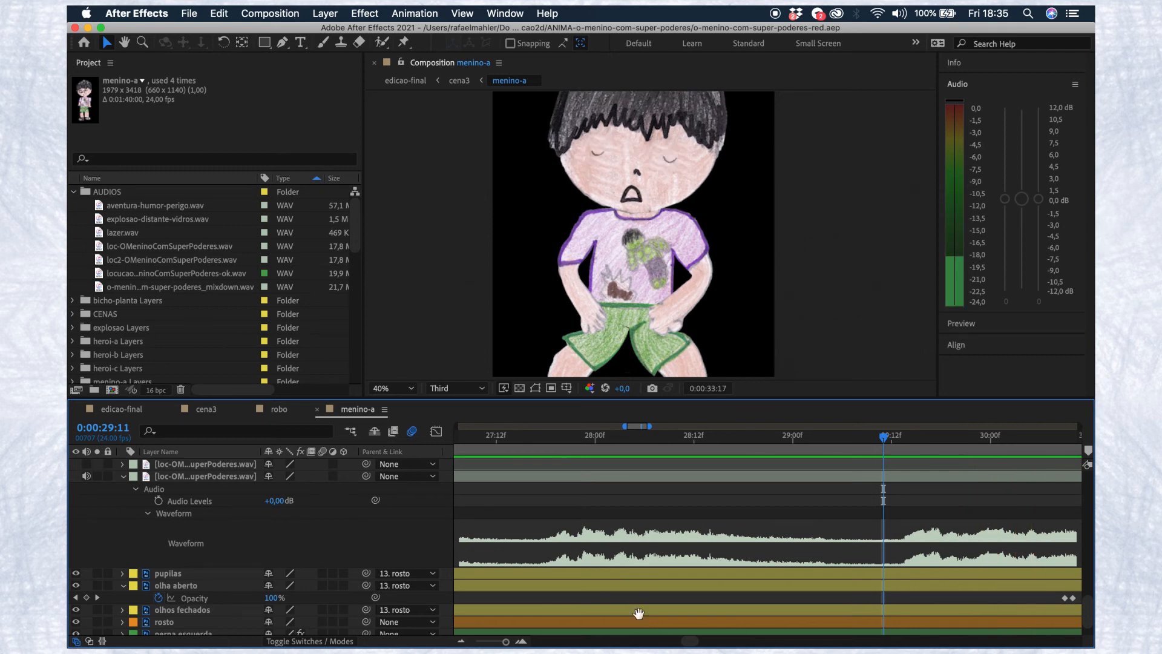
key("space")
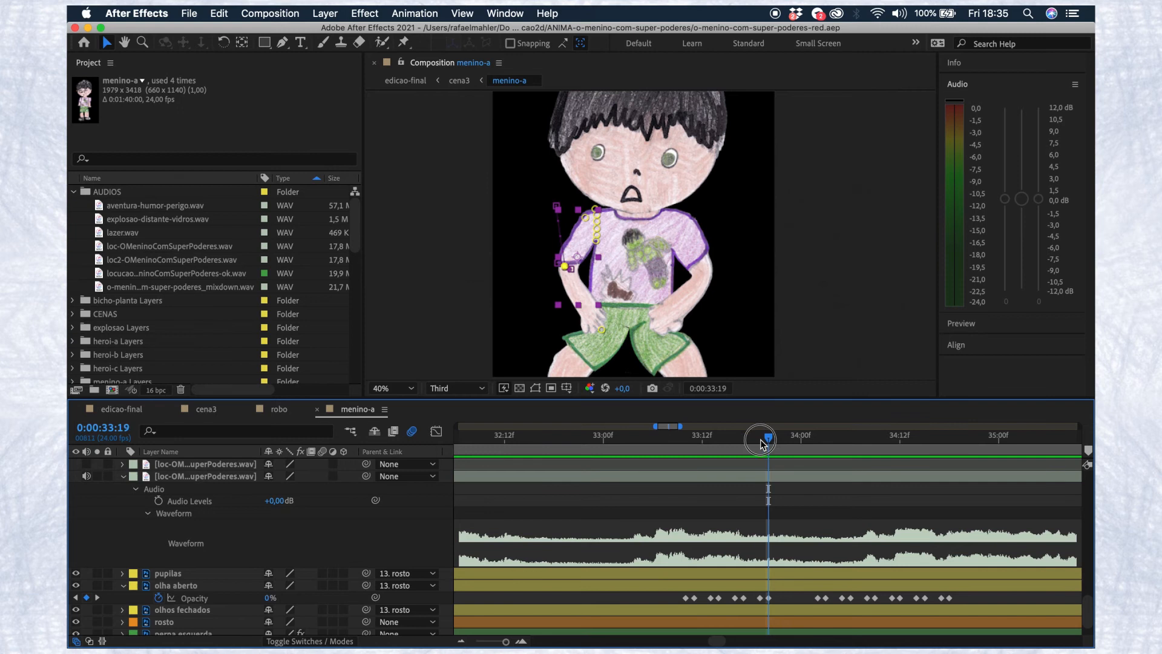
left_click_drag(761, 444, 571, 495)
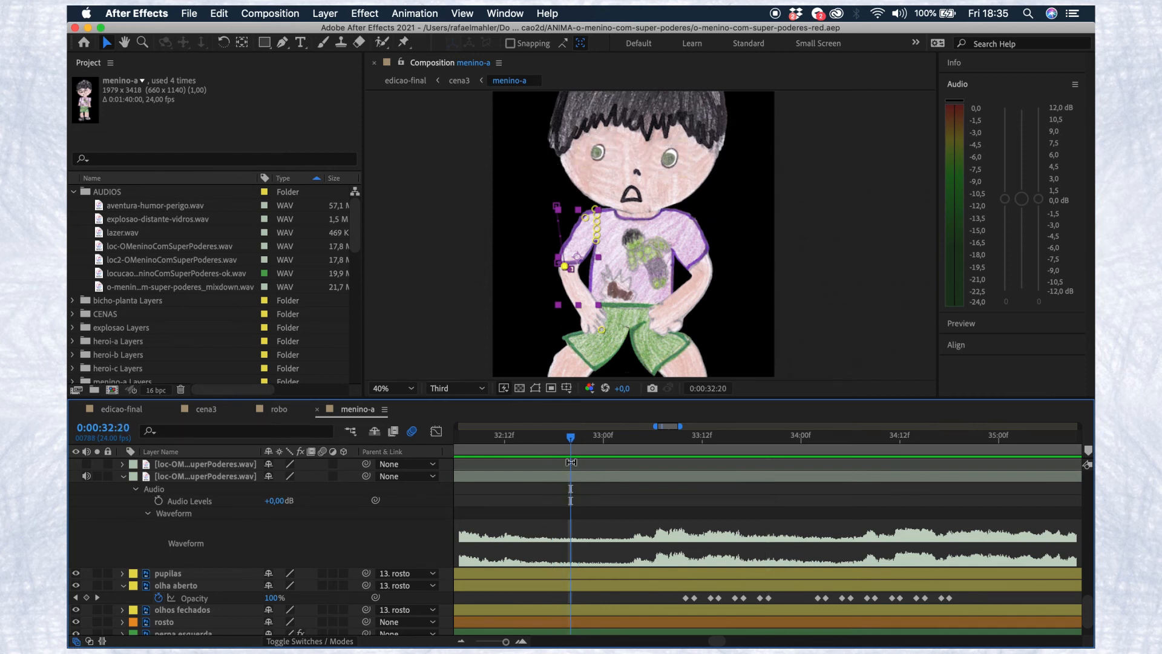
- Switch to cena3, select the oculos/menino-a.psd layer and scrub the falling glasses between 0:00:22:20 and 0:00:23:13, stopping at 0:00:23:09
left_click(206, 410)
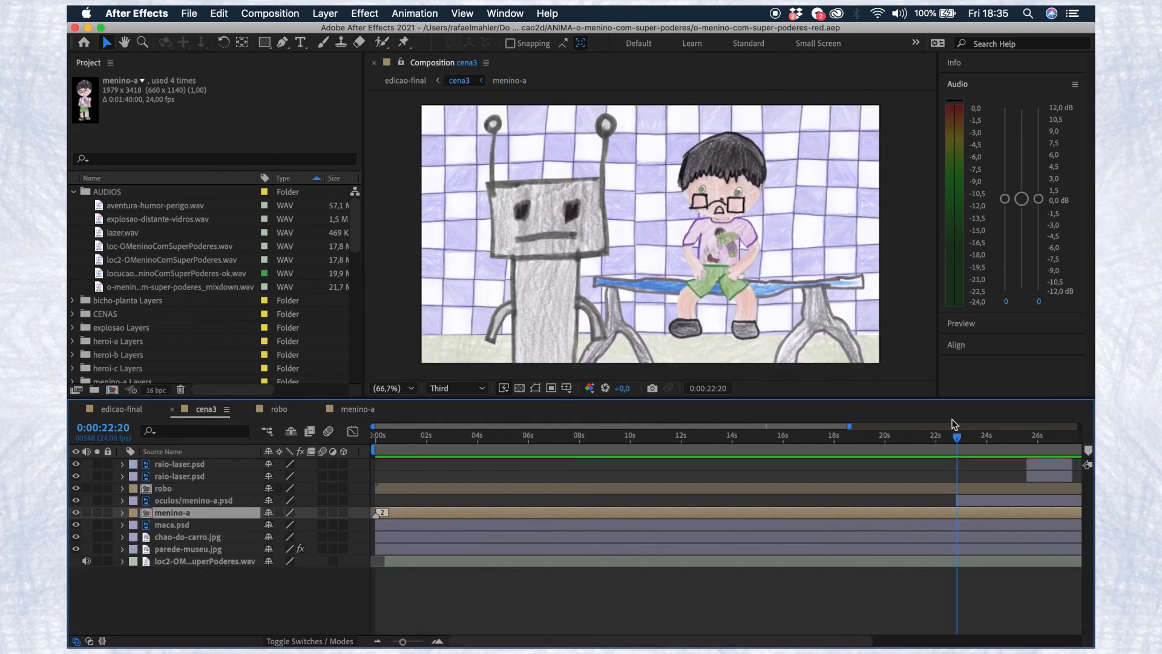
mouse_move(965, 448)
left_mouse_down()
mouse_move(954, 451)
mouse_move(981, 454)
left_mouse_up()
left_click(981, 502)
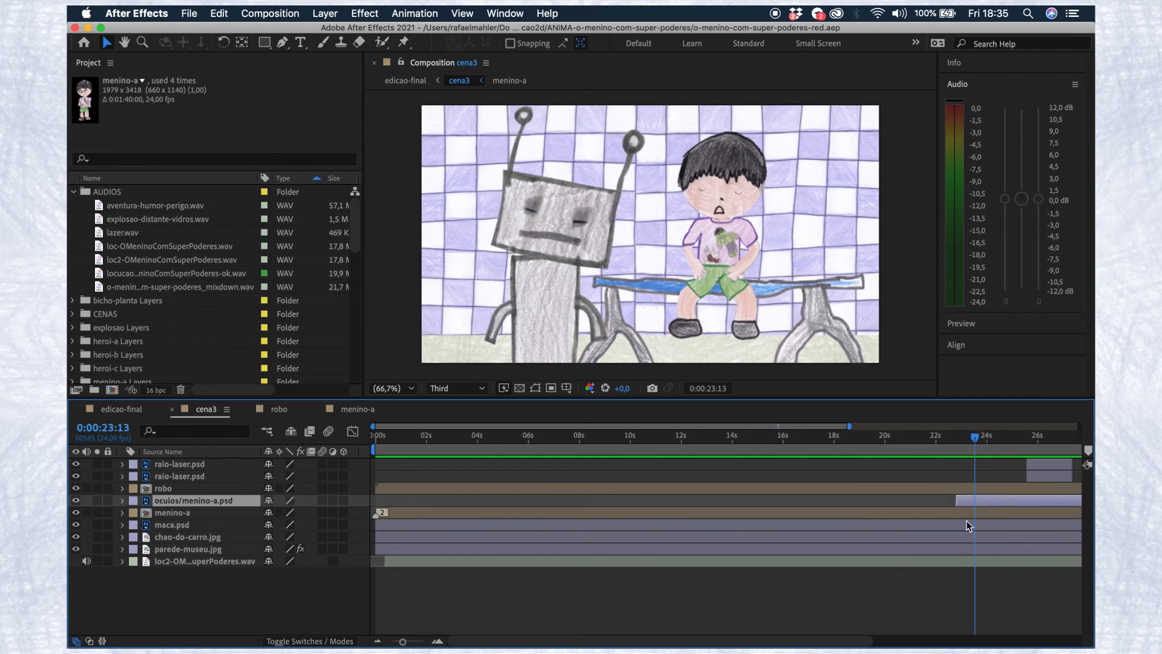
left_click(972, 447)
mouse_move(979, 443)
left_mouse_down()
mouse_move(950, 449)
mouse_move(973, 453)
left_mouse_up()
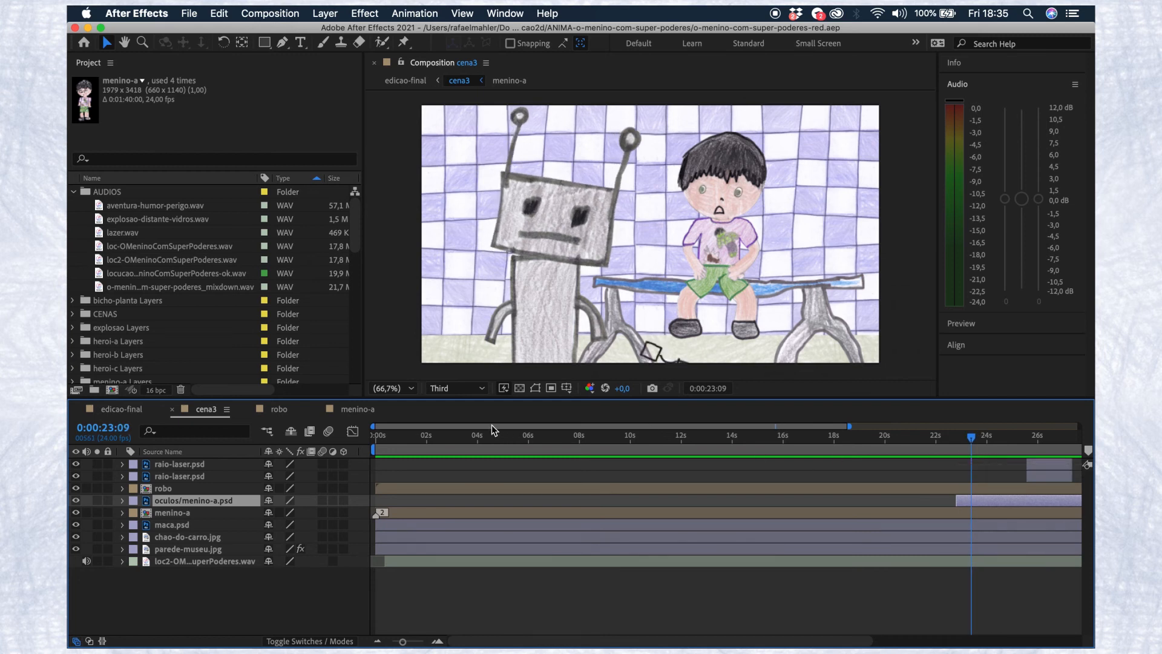
- Return to the menino-a composition and reduce its viewer magnification to 10% to show the whole boy
left_click(350, 410)
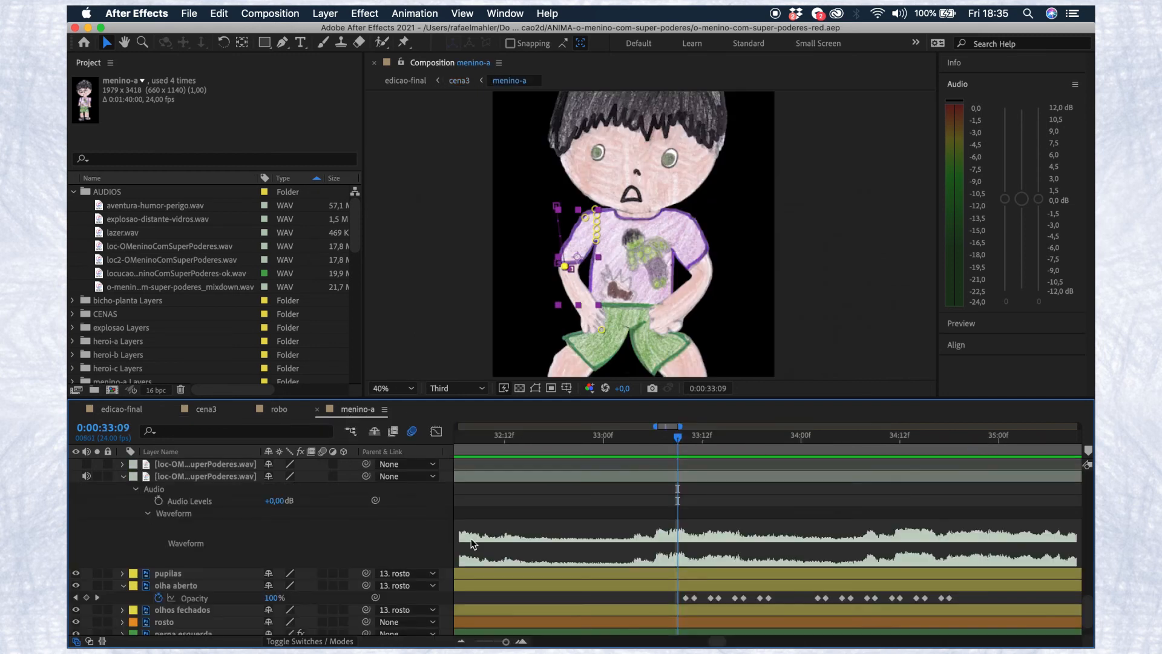
left_click(450, 304)
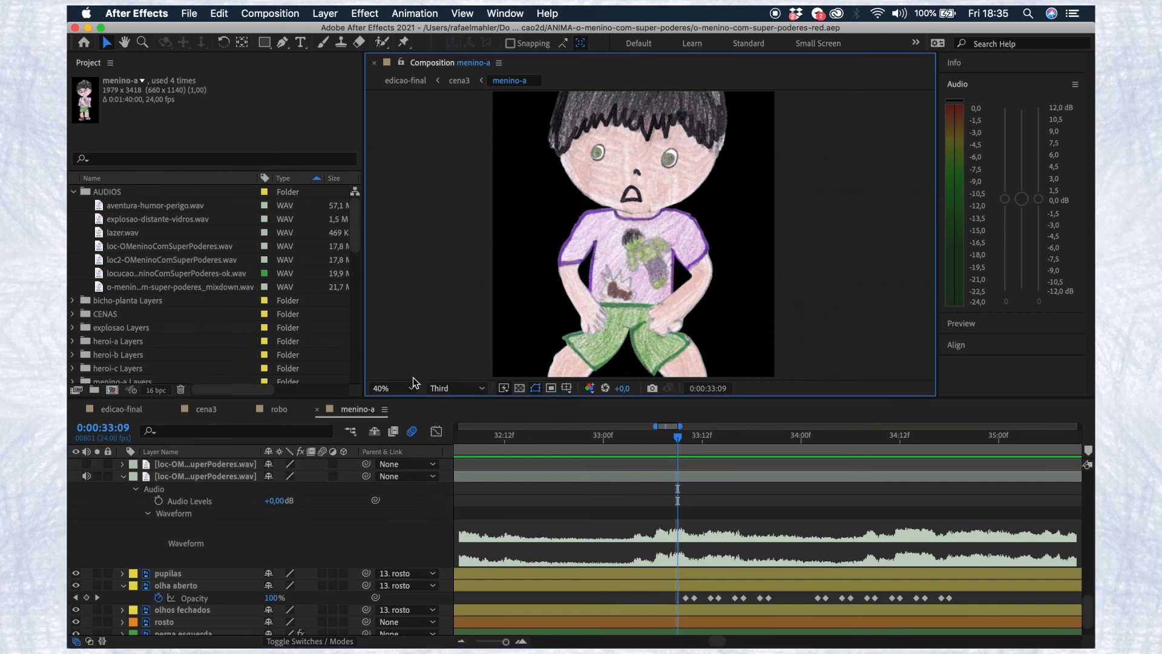
key("comma")
key("comma")
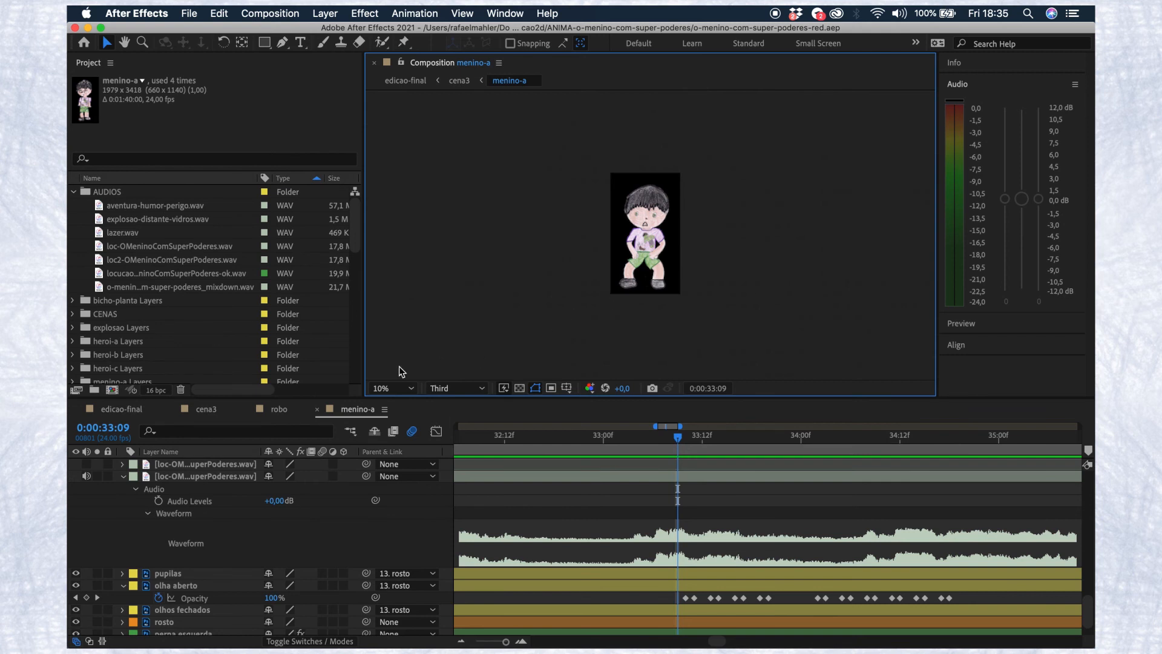
- Go back to cena3, scrub from the glasses layer's start at 0:00:22:19 to 0:00:20:15 and preview the scene from there
left_click(209, 410)
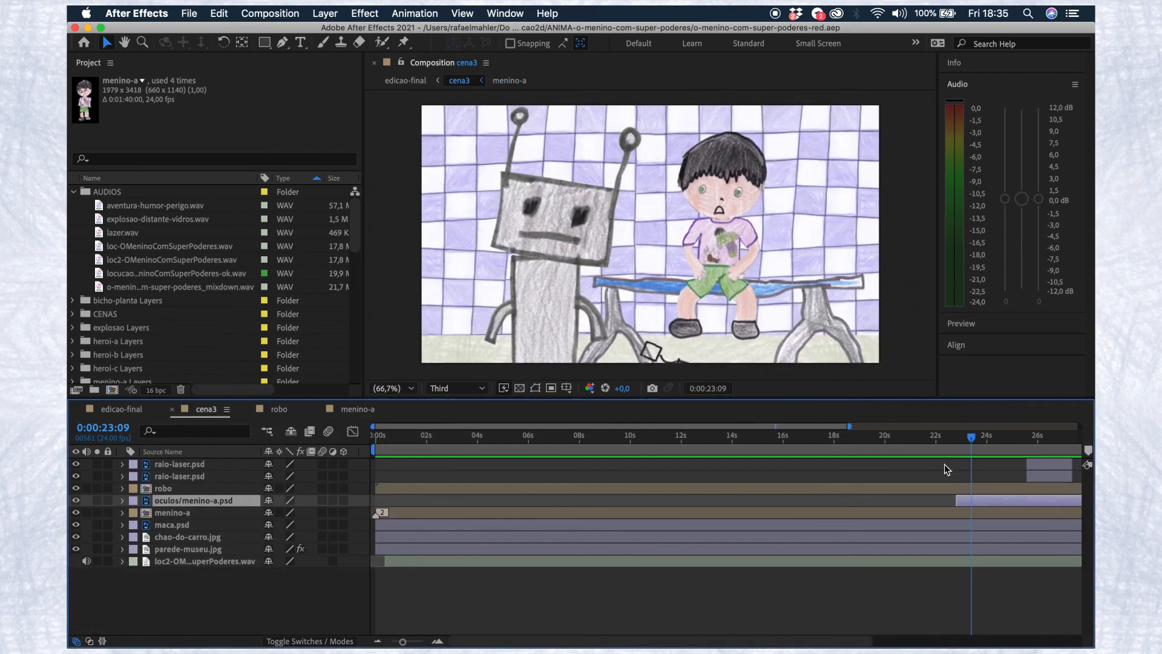
mouse_move(972, 438)
left_mouse_down()
mouse_move(955, 441)
mouse_move(982, 440)
mouse_move(956, 437)
left_mouse_up()
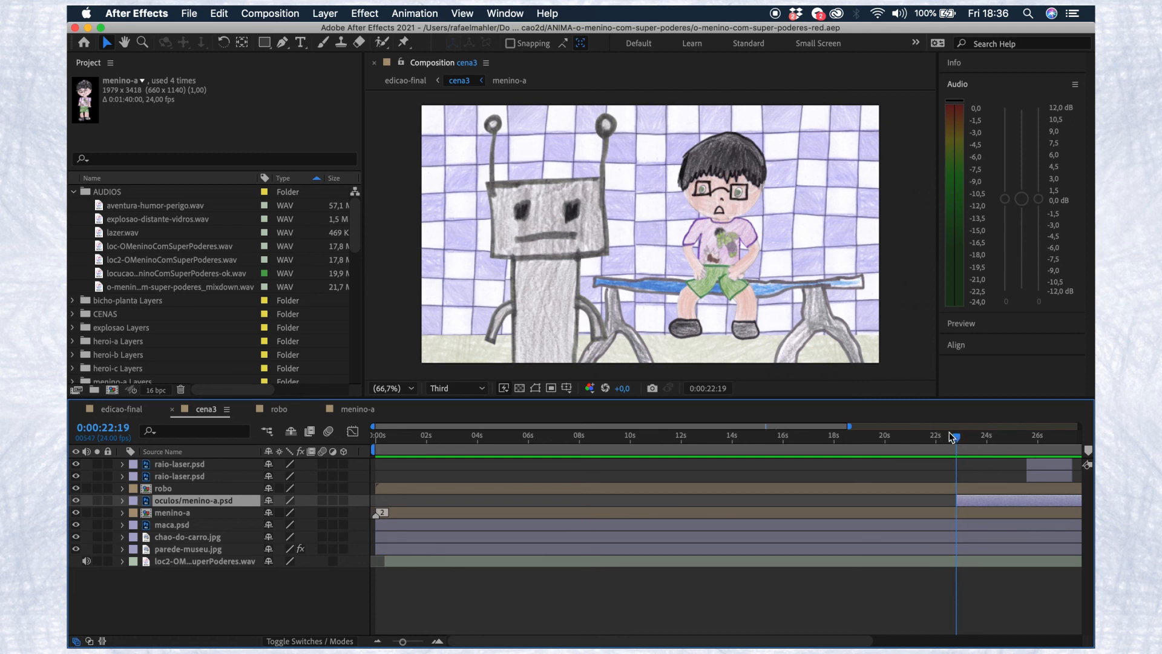
left_click_drag(956, 440, 903, 448)
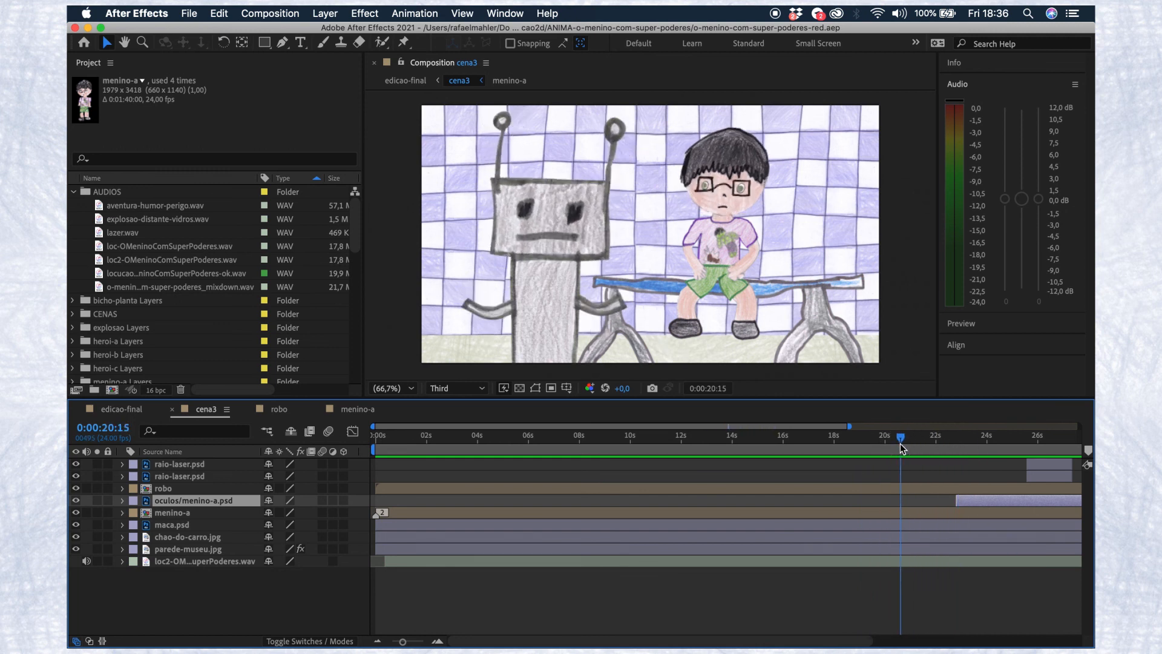
key("space")
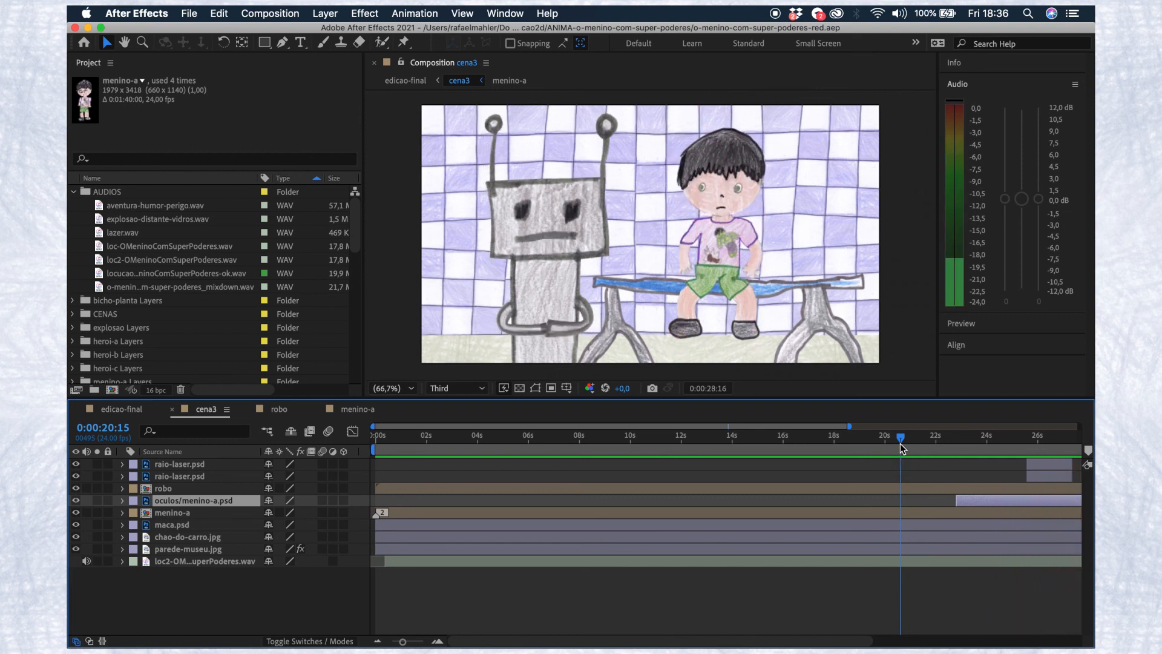
key("space")
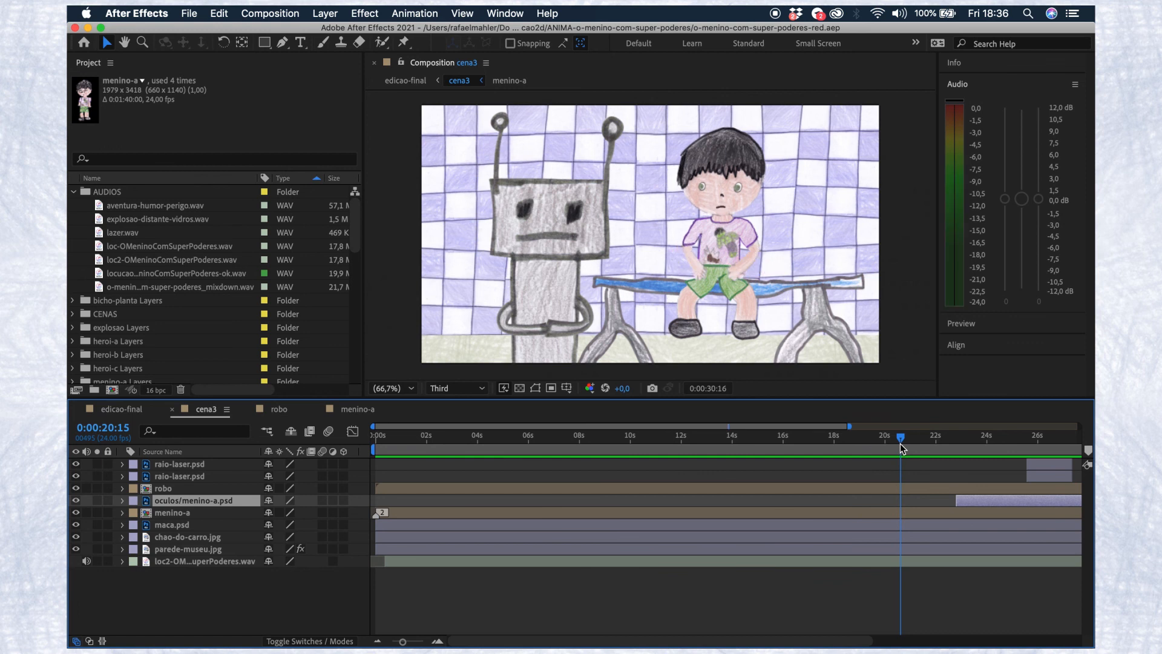